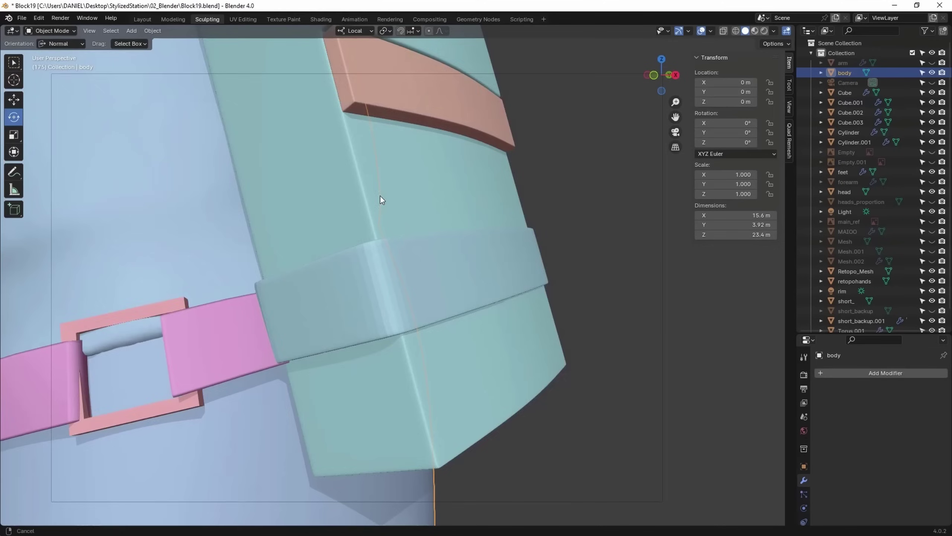
pyautogui.scroll(-5, 393, 205)
pyautogui.moveTo(407, 214); pyautogui.dragTo(497, 244, button='middle')
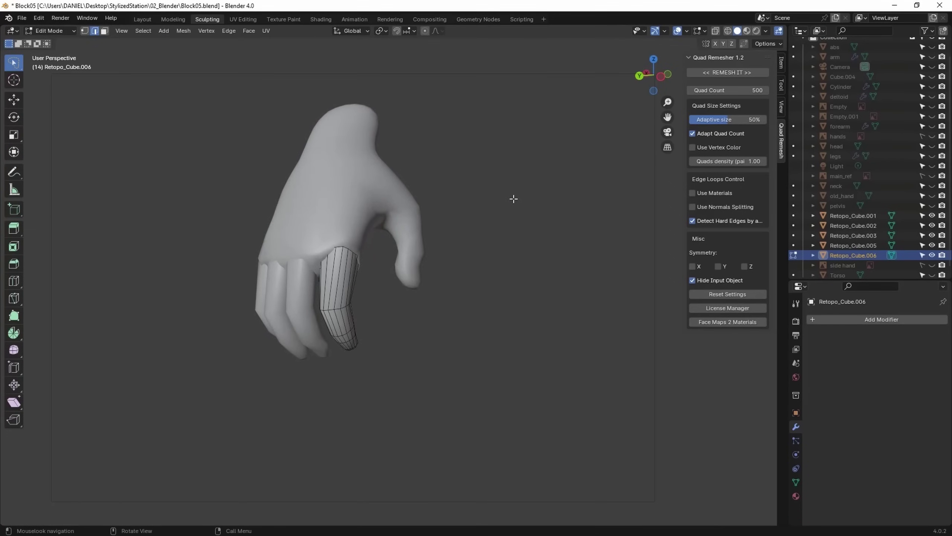
pyautogui.moveTo(512, 197); pyautogui.dragTo(432, 231, button='middle')
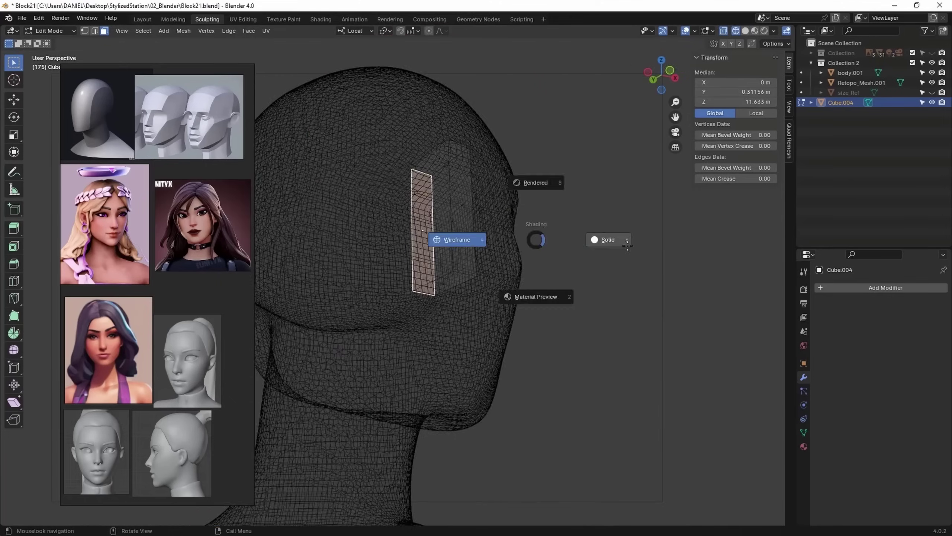
# - Switch the viewport shading from wireframe to Solid to show the head with its nose block
pyautogui.click(627, 245)
pyautogui.moveTo(628, 244); pyautogui.dragTo(471, 156, button='middle')
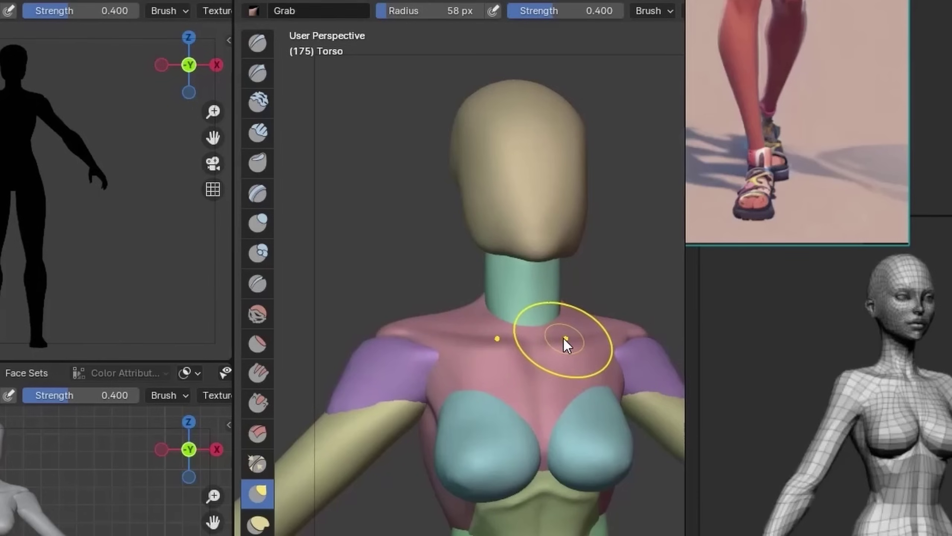
# - Switch the torso from Sculpt Mode to Object Mode
pyautogui.moveTo(564, 337); pyautogui.dragTo(565, 414, button='middle')
pyautogui.click(348, 10)
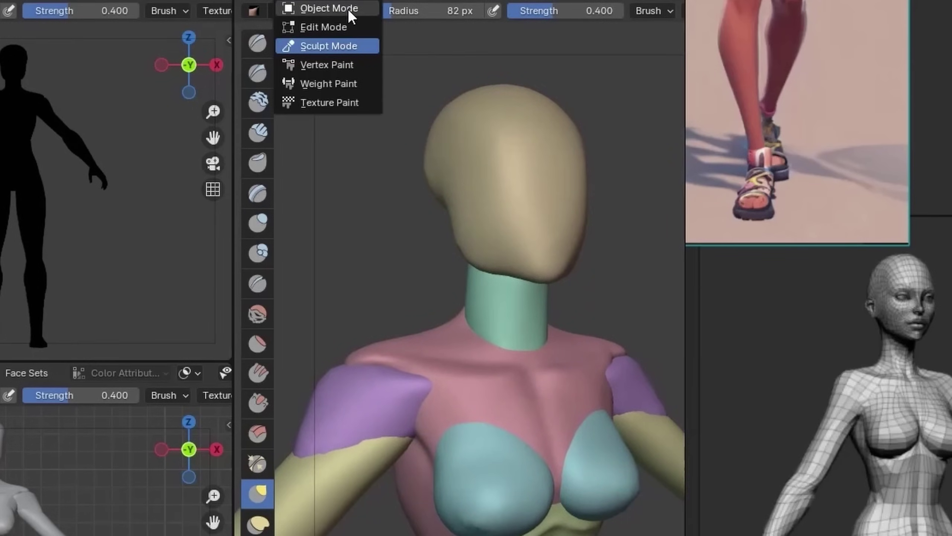
pyautogui.click(348, 8)
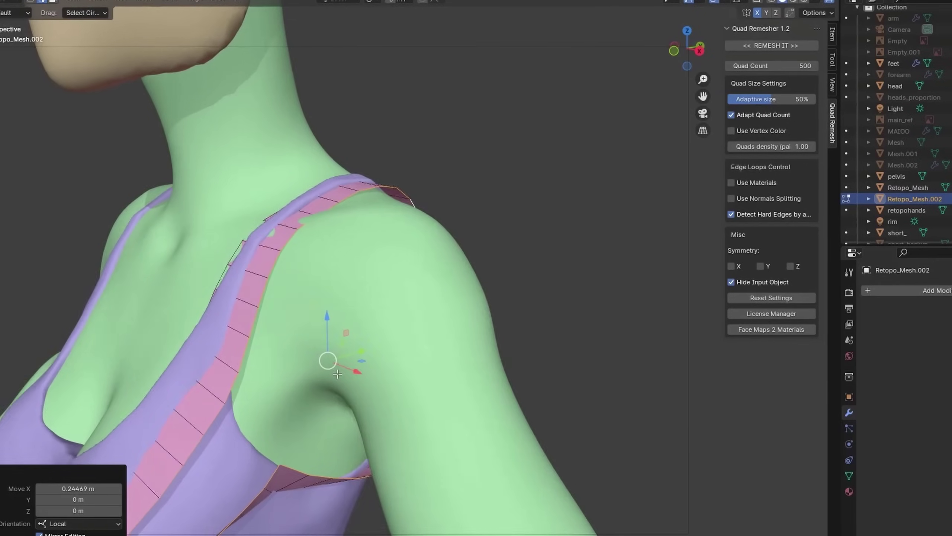
# - Isolate the shoulder strap mesh in local view
pyautogui.moveTo(285, 285); pyautogui.dragTo(366, 305, button='middle')
pyautogui.press('KP_Divide')
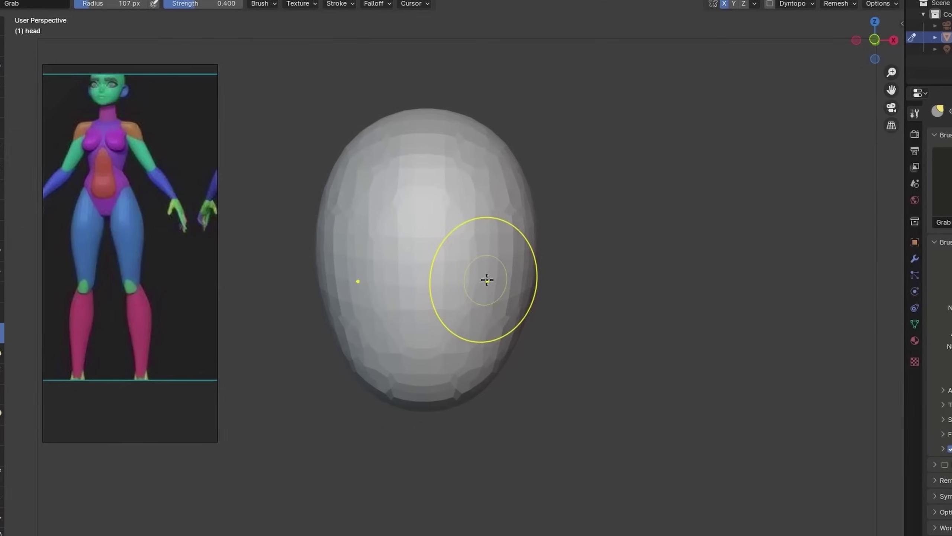
# - Enlarge the Grab brush to a 202 px radius and pull the head's lower sides inward to taper the jaw
pyautogui.press('f')
pyautogui.click(484, 277)
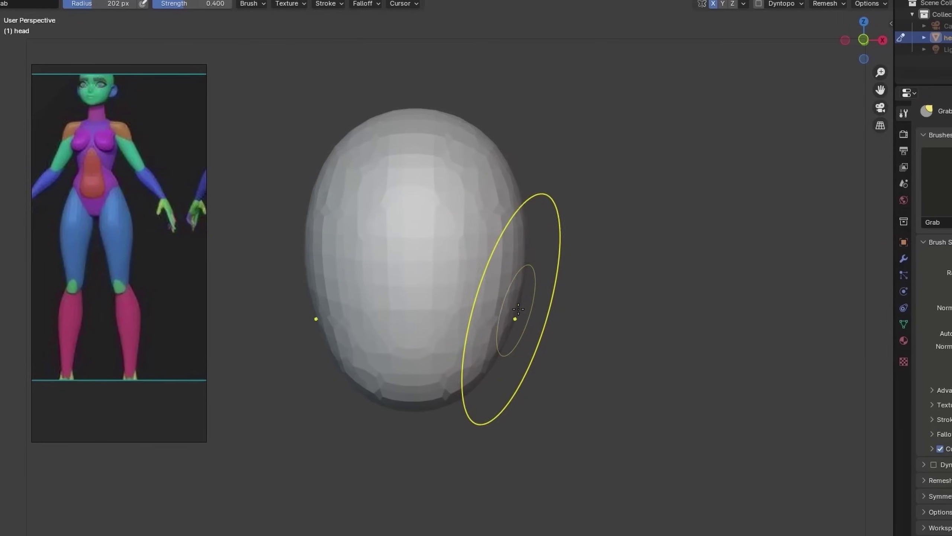
pyautogui.moveTo(484, 338)
pyautogui.mouseDown()
pyautogui.moveTo(443, 383)
pyautogui.moveTo(413, 375)
pyautogui.mouseUp()
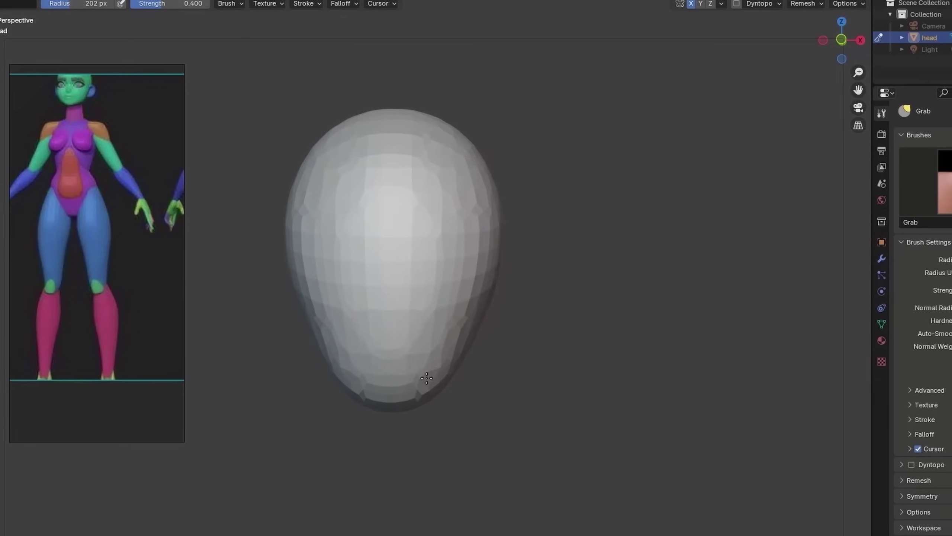
pyautogui.moveTo(368, 330)
pyautogui.mouseDown()
pyautogui.moveTo(368, 314)
pyautogui.moveTo(404, 341)
pyautogui.moveTo(368, 312)
pyautogui.mouseUp()
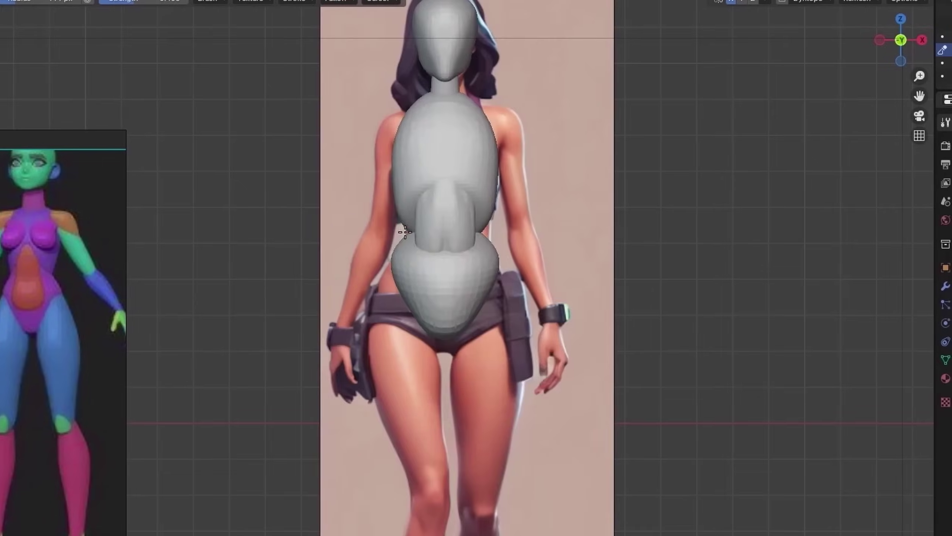
pyautogui.press('KP_3')
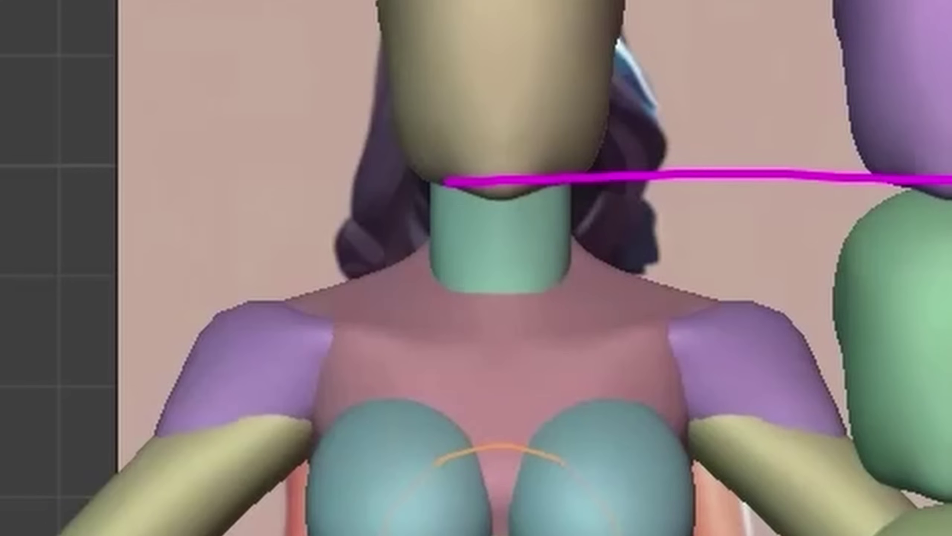
# - Select the breast shapes on the body blockout and move them slightly upward along the vertical axis
pyautogui.click(535, 331)
pyautogui.moveTo(536, 331); pyautogui.dragTo(519, 311)
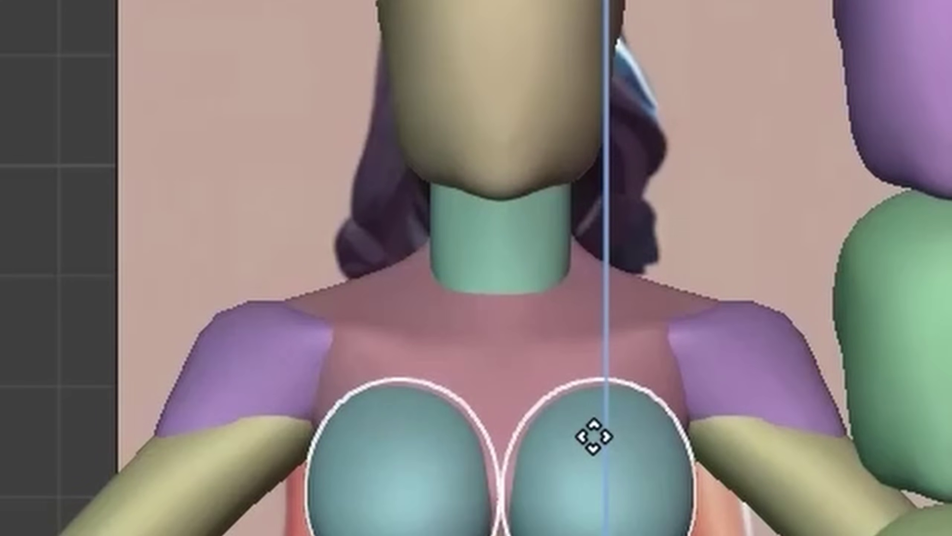
pyautogui.hotkey('alt', 'a')
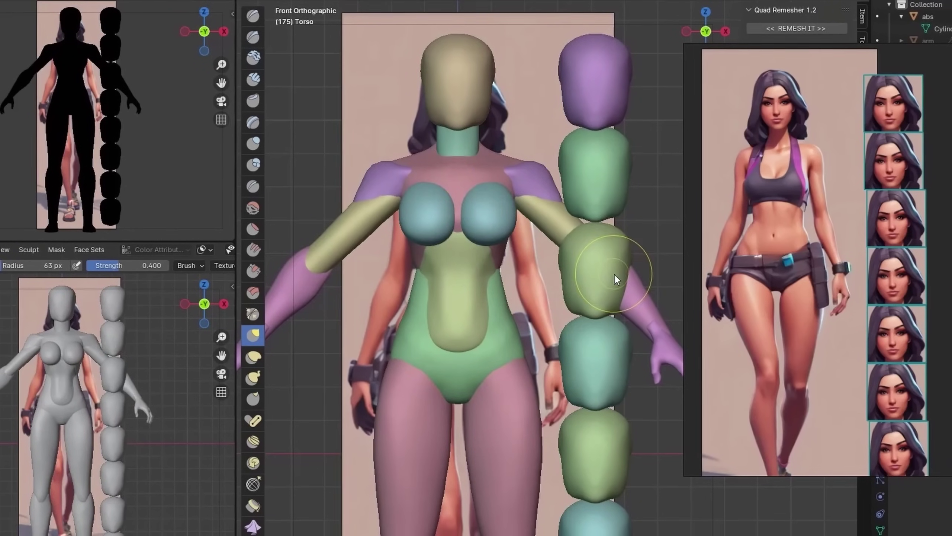
# - Open the abs' voxel remesh settings and carve a small navel into its lower front with a 10 px sculpt brush
pyautogui.click(810, 2)
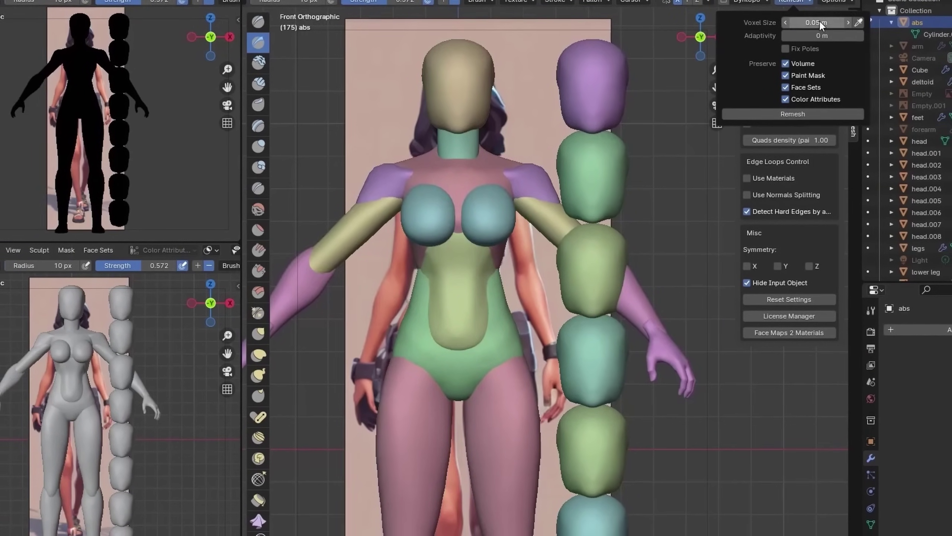
pyautogui.scroll(3, 463, 321)
pyautogui.moveTo(463, 321); pyautogui.dragTo(463, 344, button='middle')
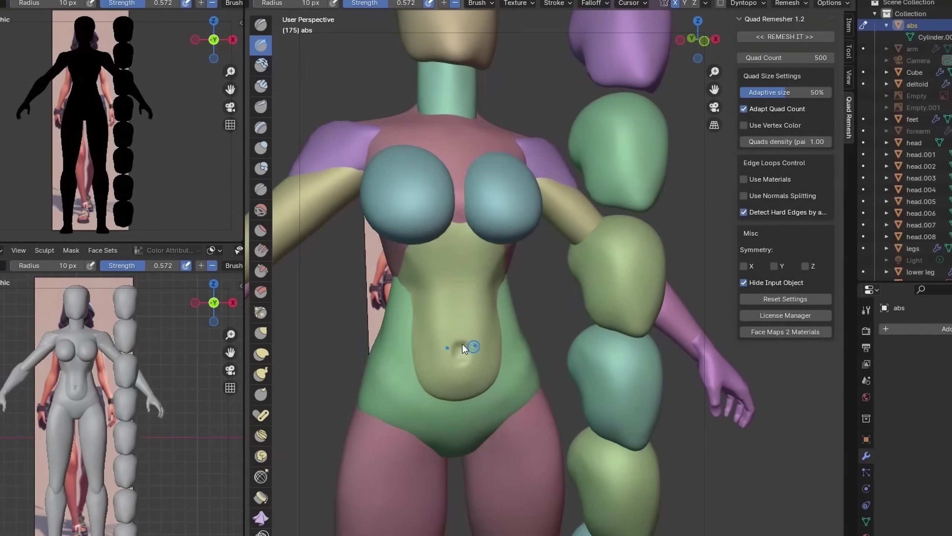
pyautogui.scroll(-5, 461, 347)
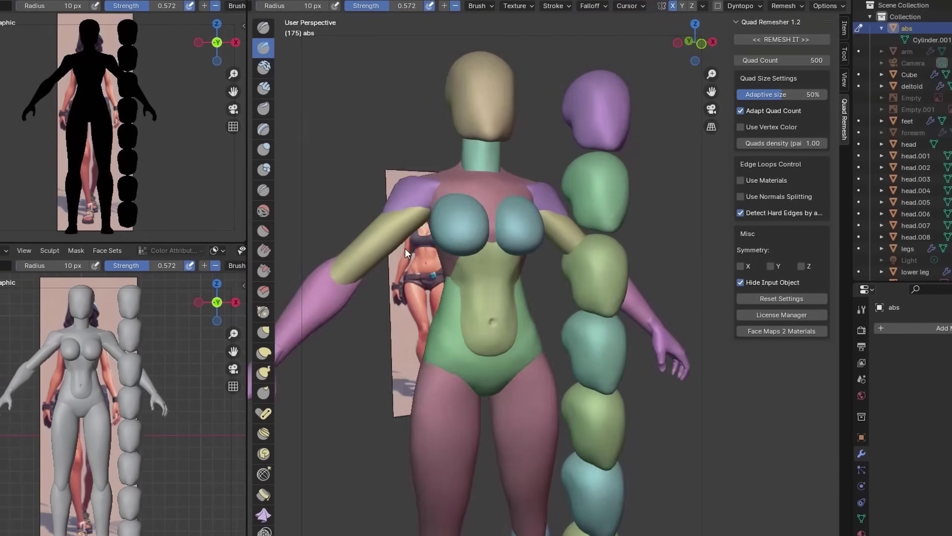
pyautogui.moveTo(501, 267); pyautogui.dragTo(511, 338)
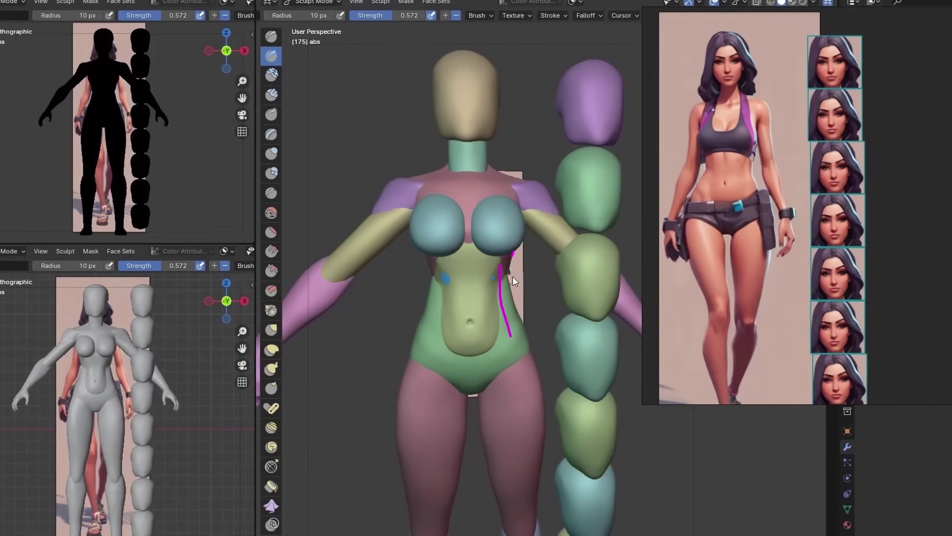
pyautogui.press('g')
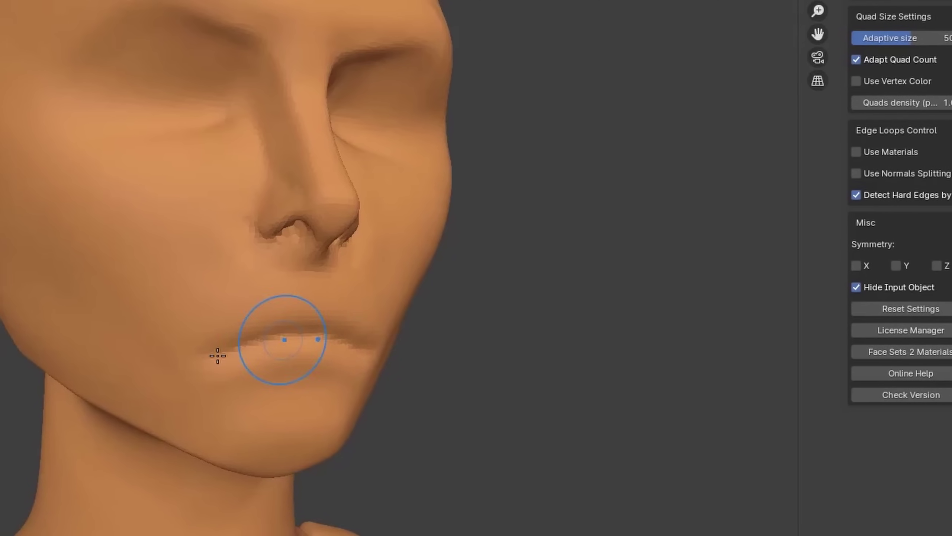
pyautogui.moveTo(218, 355); pyautogui.dragTo(153, 320, button='middle')
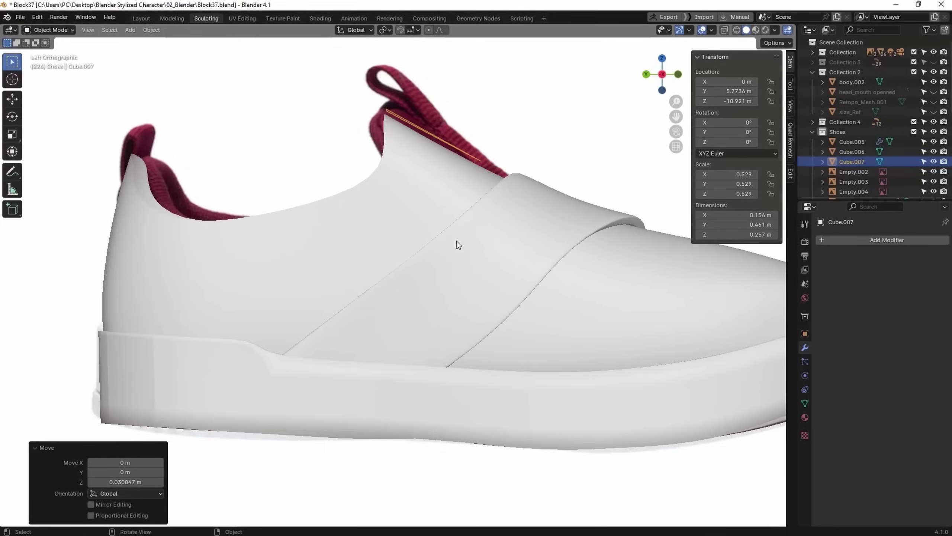
# - Switch the shoe view to wireframe to reveal the reference image and select the thin strip along the tongue
pyautogui.press('z')
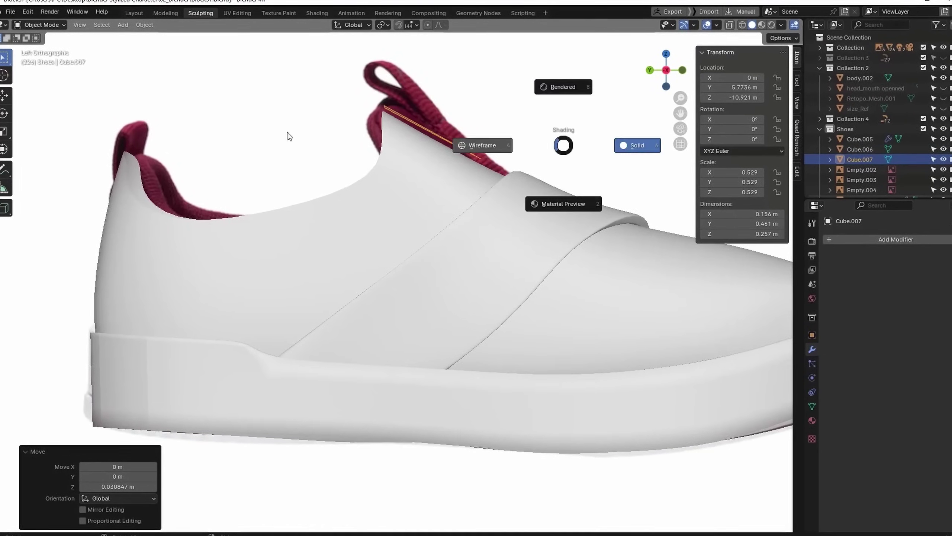
pyautogui.press('2')
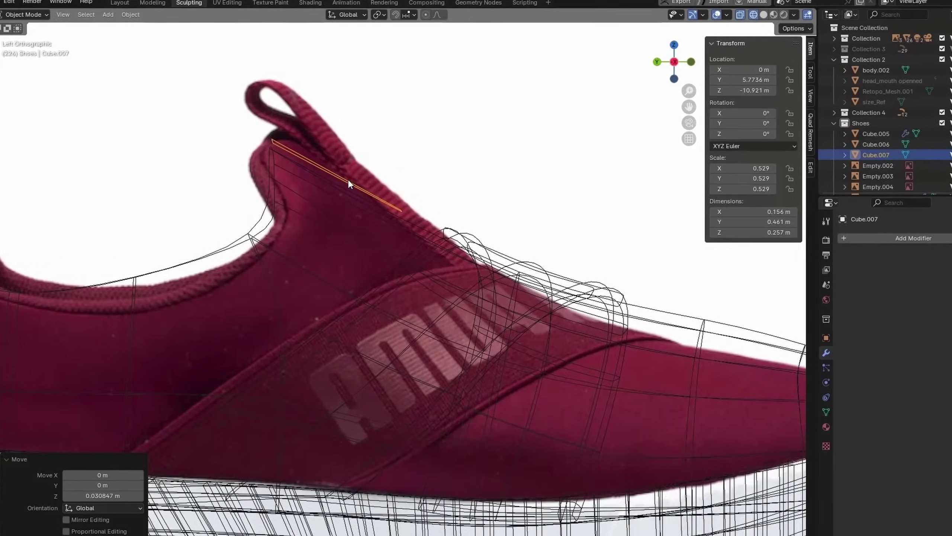
pyautogui.click(337, 167)
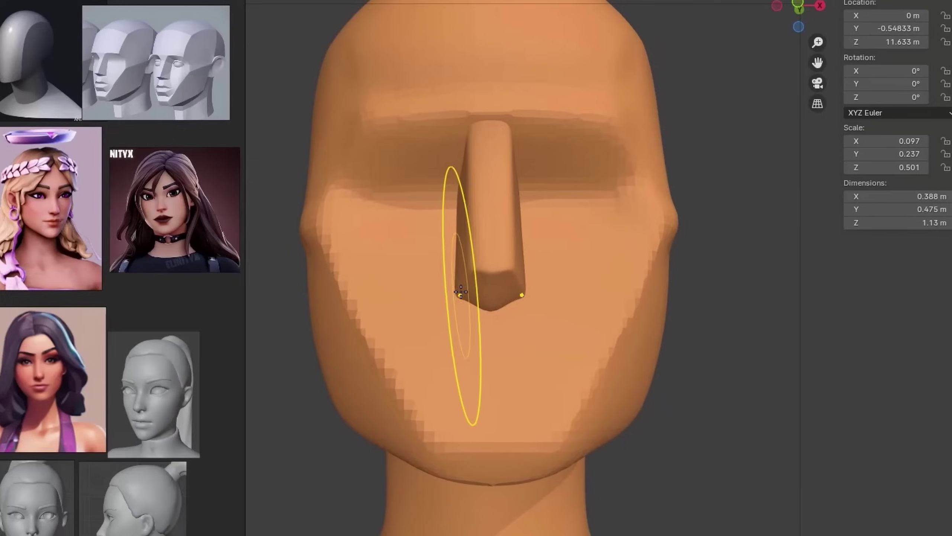
pyautogui.scroll(-5, 441, 288)
pyautogui.moveTo(470, 240); pyautogui.dragTo(356, 246, button='middle')
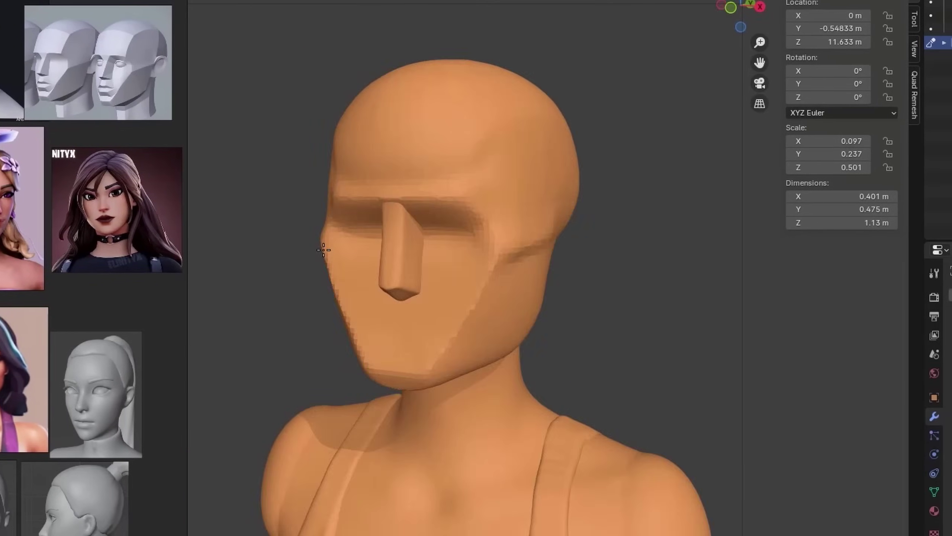
pyautogui.moveTo(323, 250); pyautogui.dragTo(366, 276, button='middle')
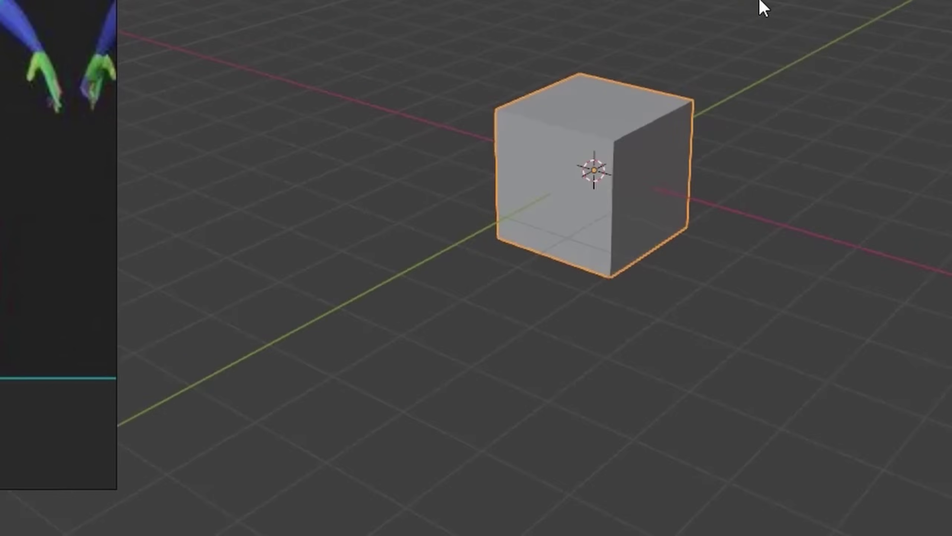
# - Move the cube for the head upward along the Z axis
pyautogui.moveTo(763, 6); pyautogui.dragTo(741, 69, button='middle')
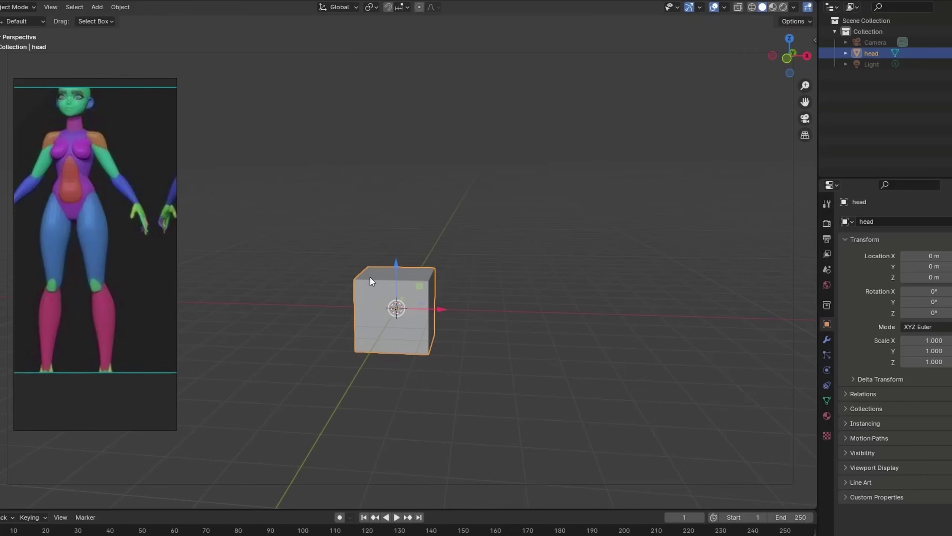
pyautogui.moveTo(396, 245); pyautogui.dragTo(414, 158)
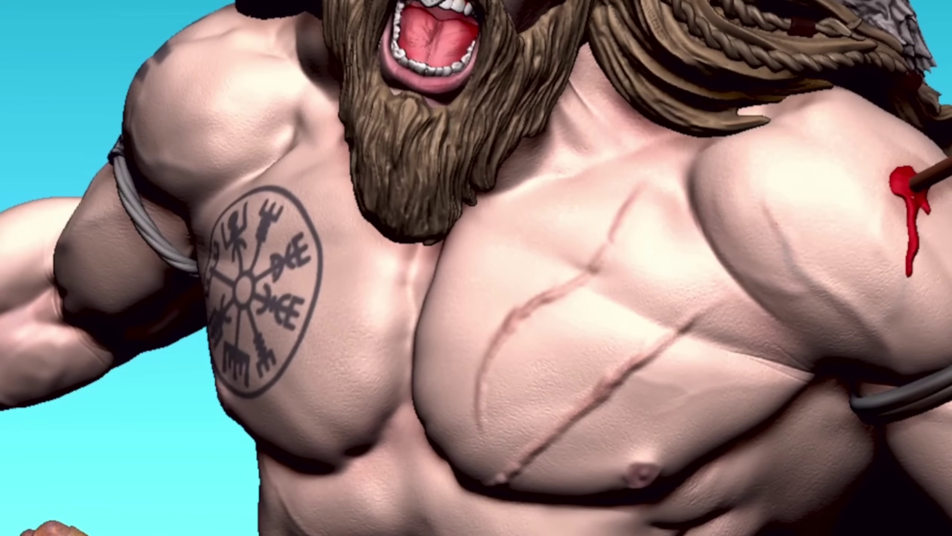
# - Sculpt raised veins down the bearded warrior's shoulder and across his scarred chest muscle
pyautogui.moveTo(787, 236); pyautogui.dragTo(837, 326)
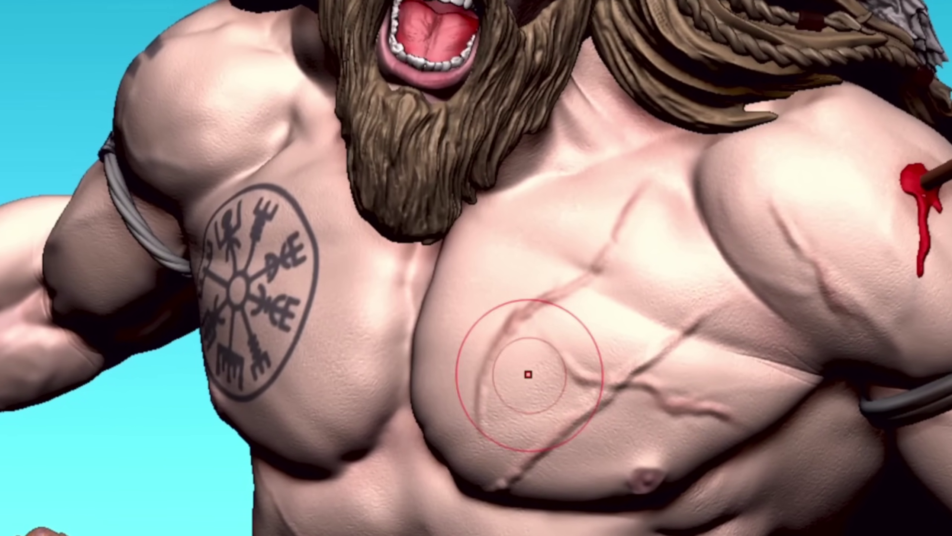
pyautogui.moveTo(524, 376); pyautogui.dragTo(731, 405)
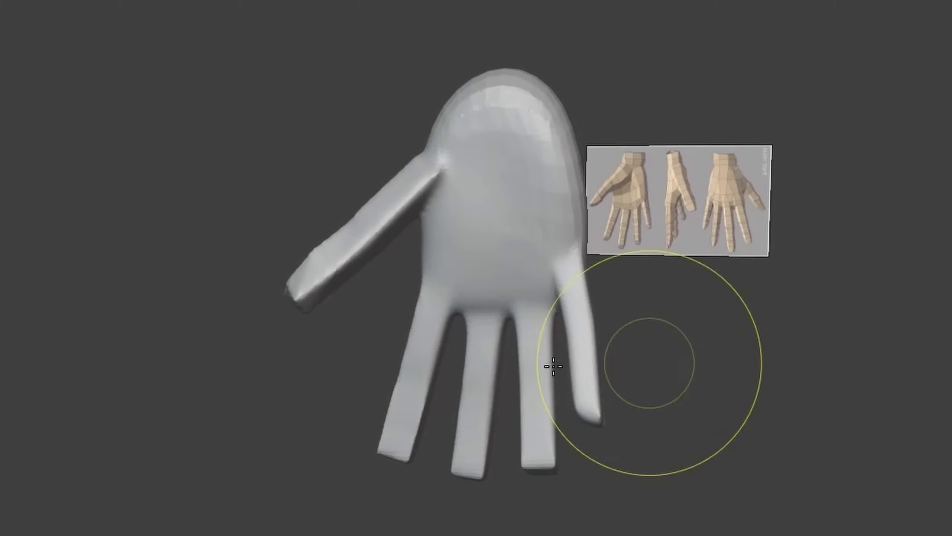
pyautogui.hotkey('shift', 'f')
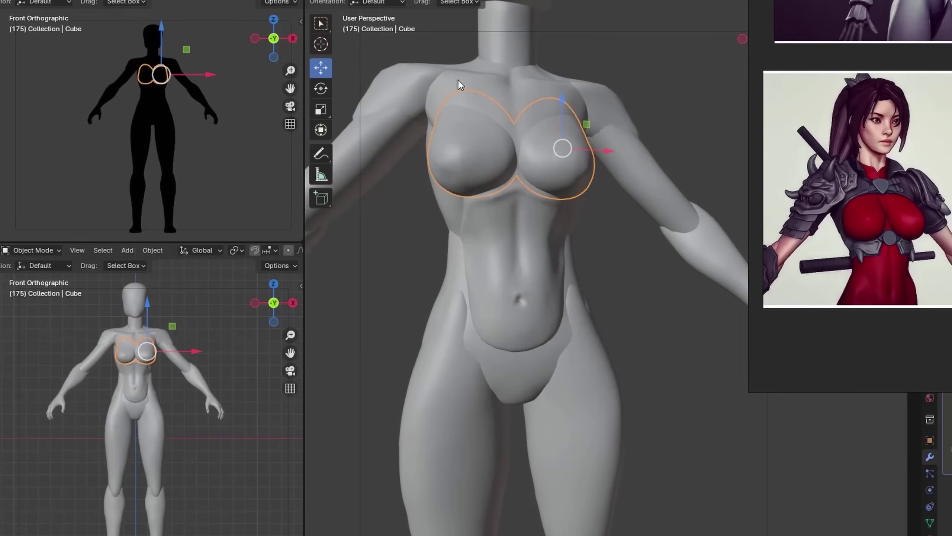
# - Define the crease beneath the breasts and pull their volume downward with the Grab brush
pyautogui.moveTo(565, 191); pyautogui.dragTo(553, 209)
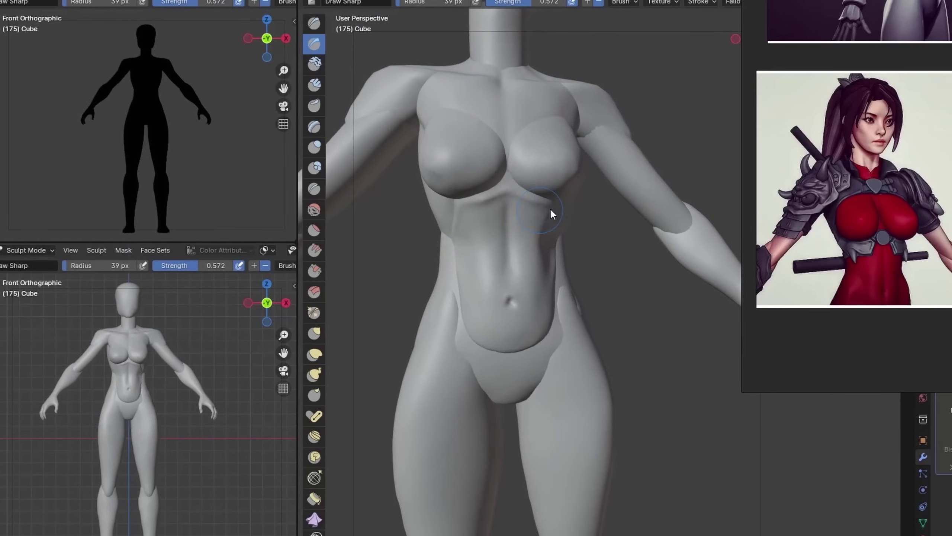
pyautogui.press('g')
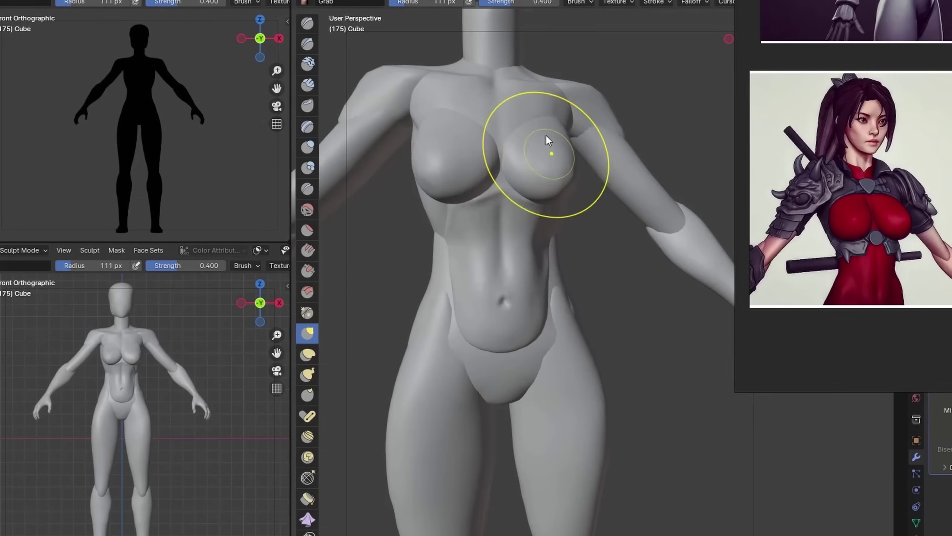
pyautogui.moveTo(548, 144)
pyautogui.mouseDown()
pyautogui.moveTo(513, 143)
pyautogui.moveTo(523, 158)
pyautogui.moveTo(525, 143)
pyautogui.moveTo(499, 151)
pyautogui.moveTo(504, 157)
pyautogui.moveTo(508, 142)
pyautogui.moveTo(508, 173)
pyautogui.moveTo(494, 180)
pyautogui.moveTo(521, 202)
pyautogui.mouseUp()
pyautogui.press('[')
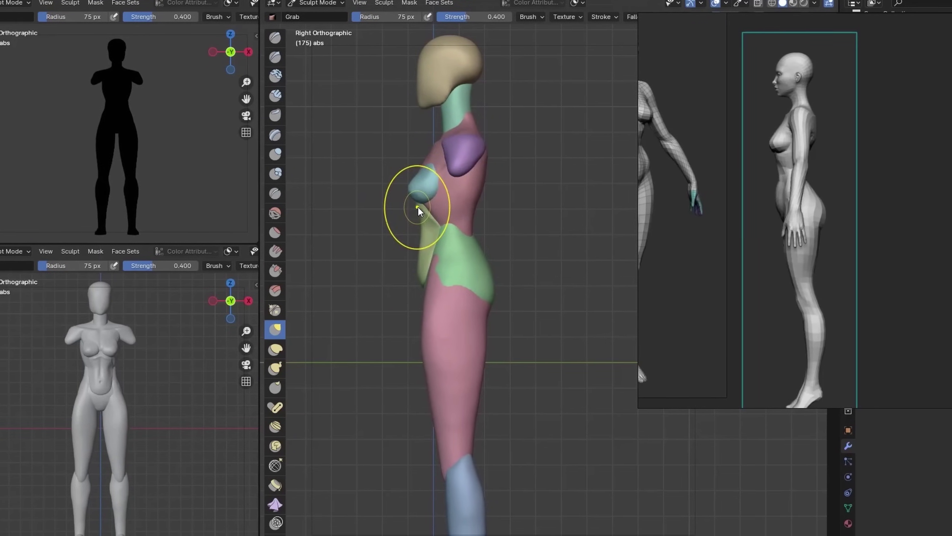
pyautogui.moveTo(406, 238); pyautogui.dragTo(441, 318, button='middle')
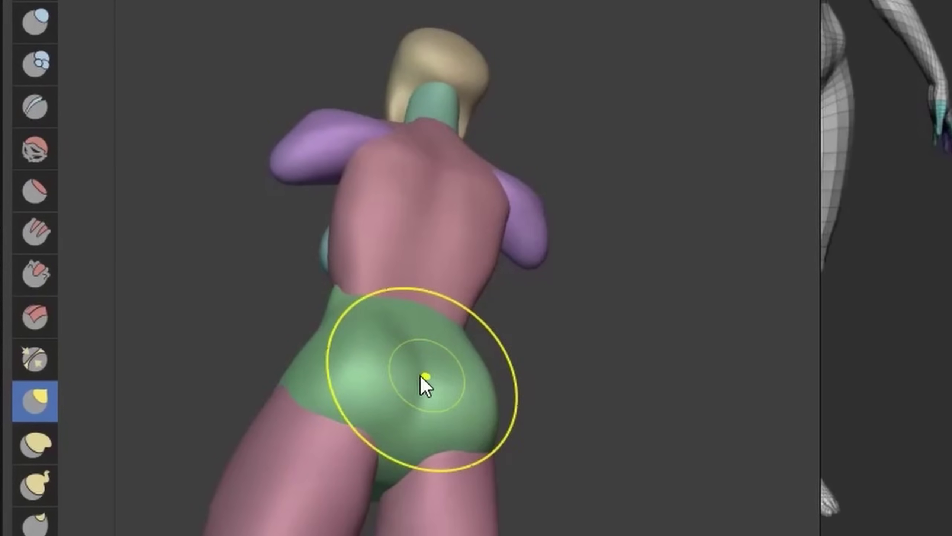
pyautogui.press('ctrl+KP_1')
pyautogui.keyDown('shift'); pyautogui.moveTo(419, 378); pyautogui.dragTo(525, 357, button='middle'); pyautogui.keyUp('shift')
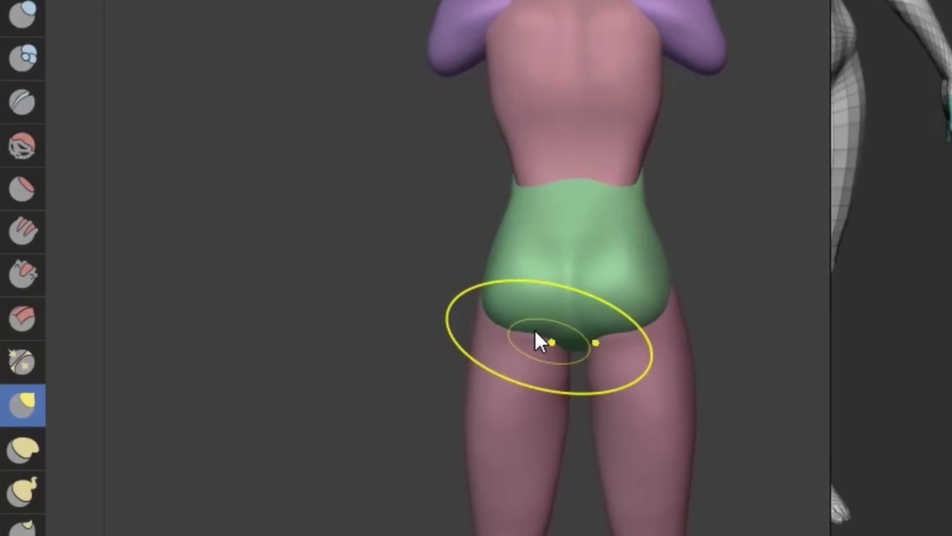
pyautogui.moveTo(517, 345)
pyautogui.mouseDown(button='middle')
pyautogui.moveTo(831, 350)
pyautogui.moveTo(204, 300)
pyautogui.moveTo(450, 298)
pyautogui.mouseUp(button='middle')
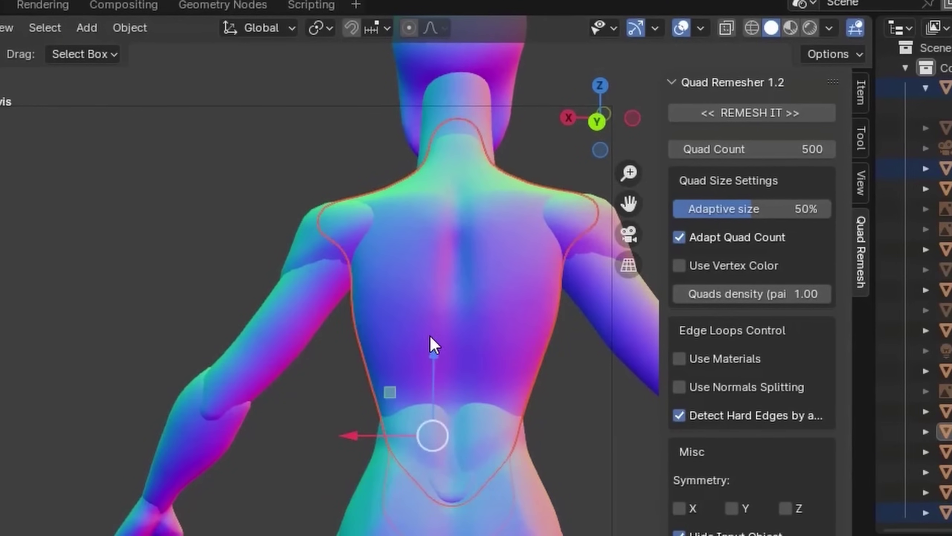
# - Switch the outlined torso to Sculpt Mode for work on its back
pyautogui.hotkey('ctrl', 'Tab')
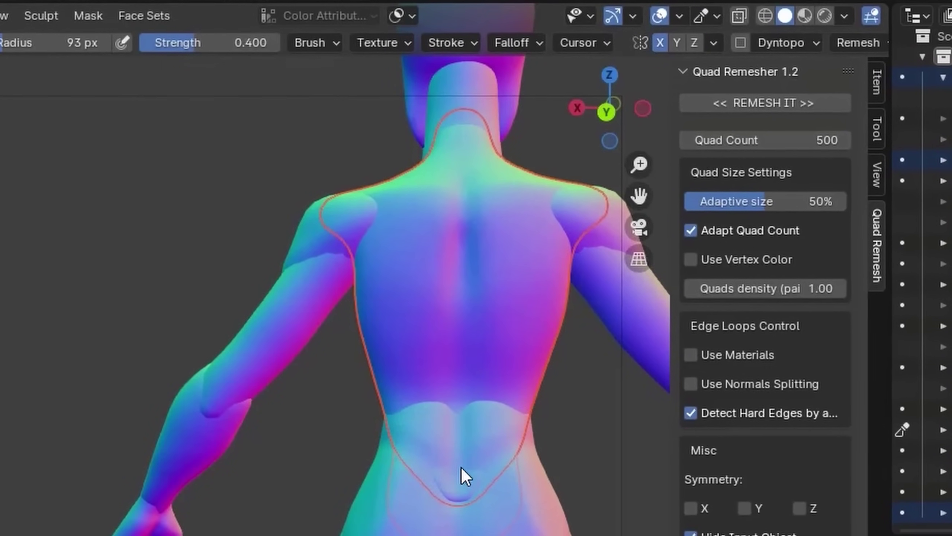
pyautogui.moveTo(511, 506); pyautogui.dragTo(462, 481, button='middle')
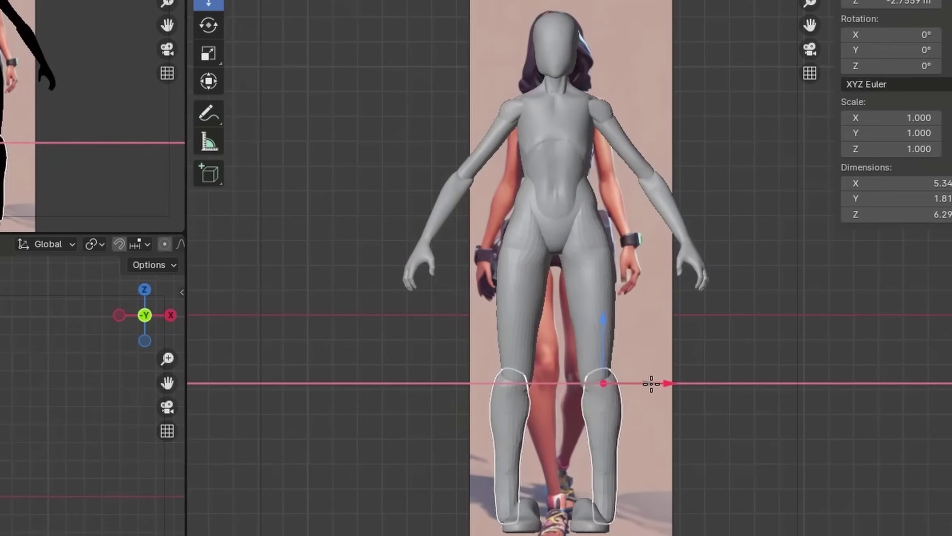
# - Select both feet of the blocked-out body against the front reference image
pyautogui.click(594, 514)
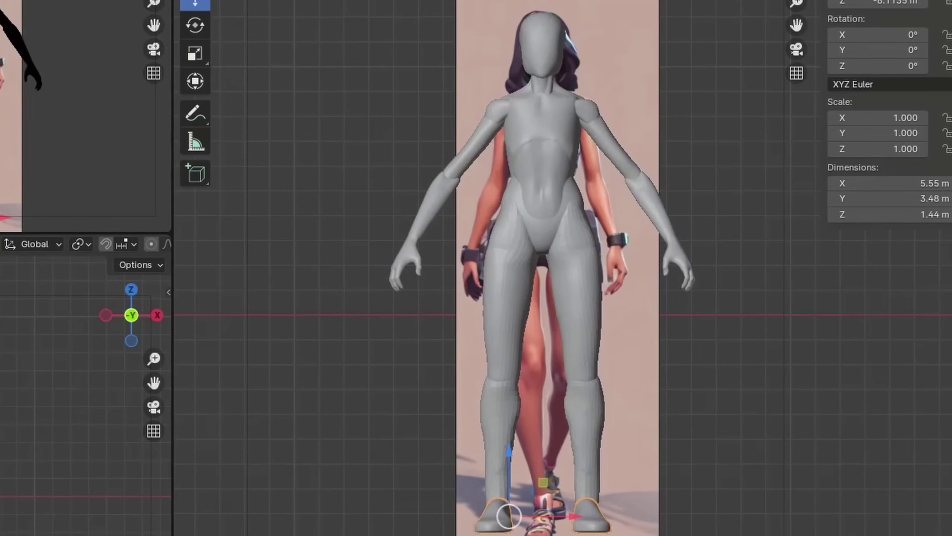
pyautogui.moveTo(484, 158); pyautogui.dragTo(492, 145, button='middle')
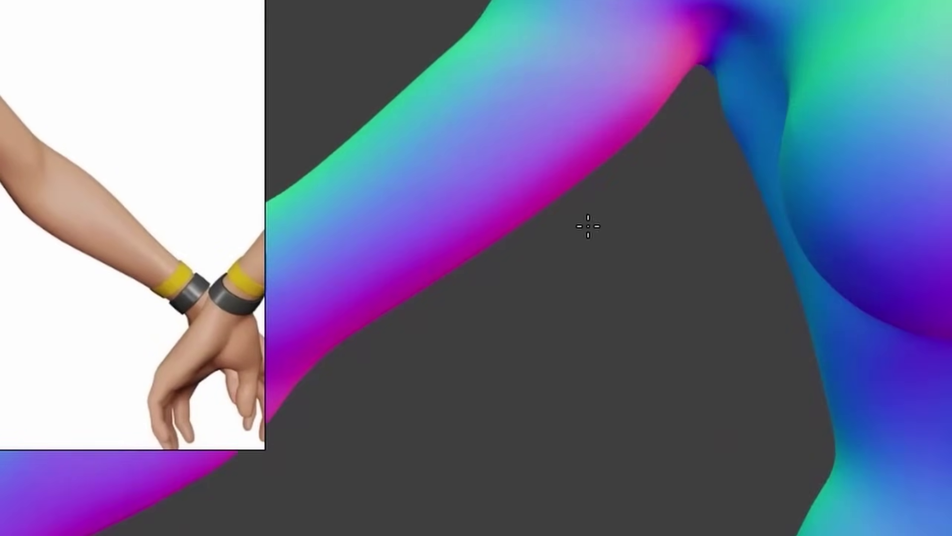
# - Examine the forms of the arm, armpit and lower legs from several angles against the reference images
pyautogui.moveTo(587, 221); pyautogui.dragTo(629, 2, button='middle')
pyautogui.scroll(3, 629, 2)
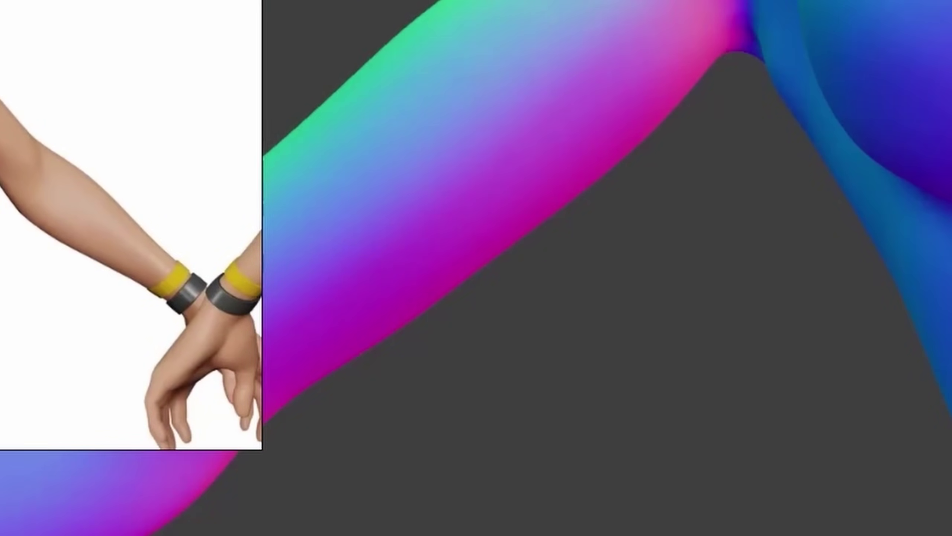
pyautogui.keyDown('shift'); pyautogui.moveTo(723, 8); pyautogui.dragTo(786, 149, button='middle'); pyautogui.keyUp('shift')
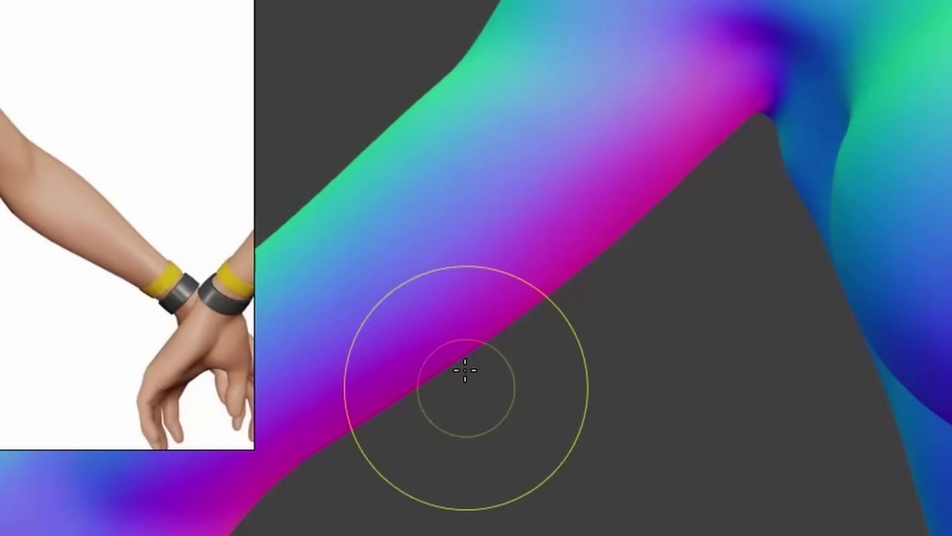
pyautogui.moveTo(465, 370)
pyautogui.mouseDown(button='middle')
pyautogui.moveTo(892, 106)
pyautogui.moveTo(782, 124)
pyautogui.mouseUp(button='middle')
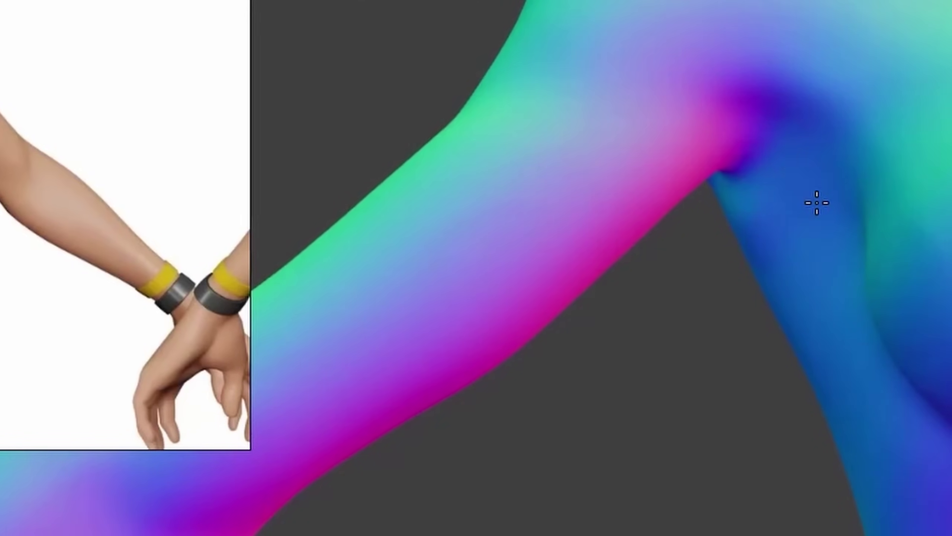
pyautogui.moveTo(769, 58)
pyautogui.mouseDown(button='middle')
pyautogui.moveTo(574, 140)
pyautogui.moveTo(647, 236)
pyautogui.moveTo(482, 392)
pyautogui.mouseUp(button='middle')
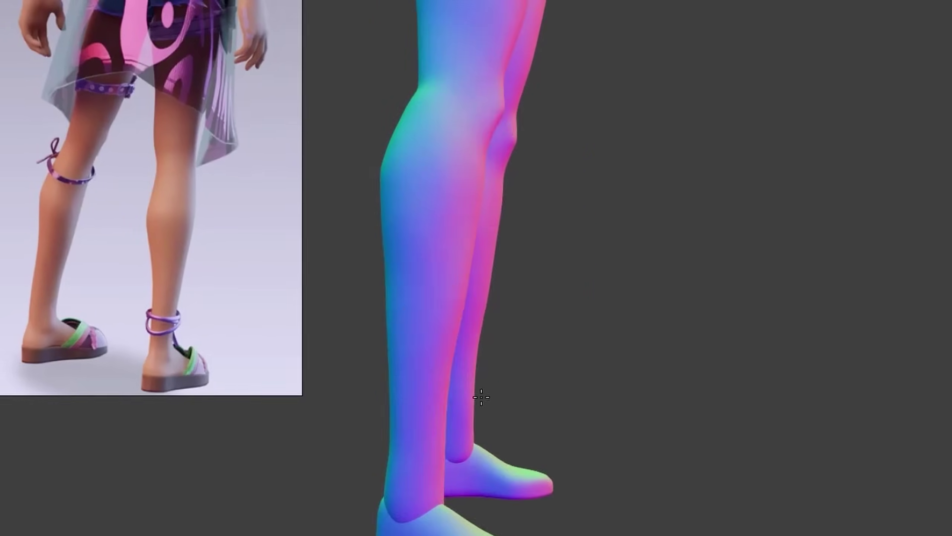
pyautogui.moveTo(480, 396)
pyautogui.mouseDown(button='middle')
pyautogui.moveTo(340, 208)
pyautogui.moveTo(569, 333)
pyautogui.moveTo(573, 293)
pyautogui.moveTo(446, 184)
pyautogui.moveTo(489, 184)
pyautogui.moveTo(502, 224)
pyautogui.moveTo(482, 182)
pyautogui.mouseUp(button='middle')
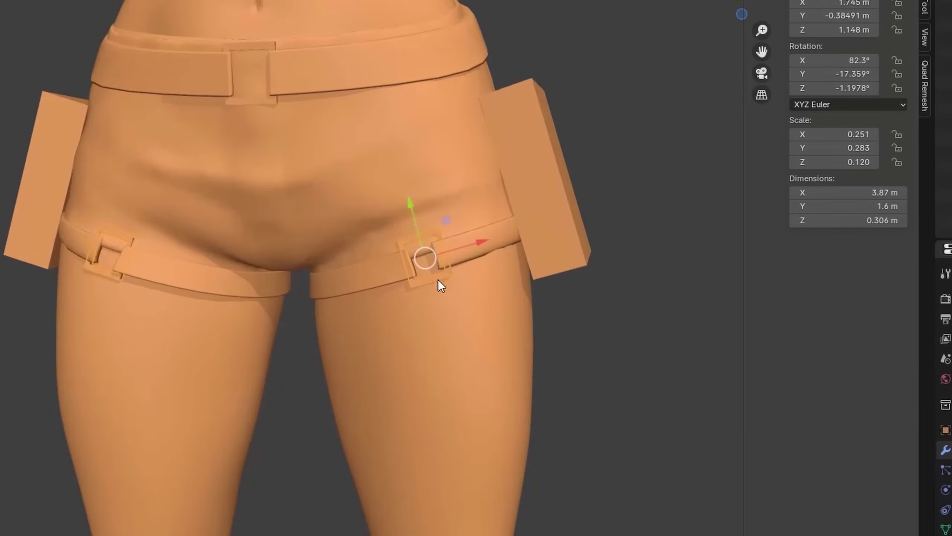
# - Reposition and rotate the rectangular buckle along the thigh strap of the shorts
pyautogui.moveTo(435, 278); pyautogui.dragTo(373, 474, button='middle')
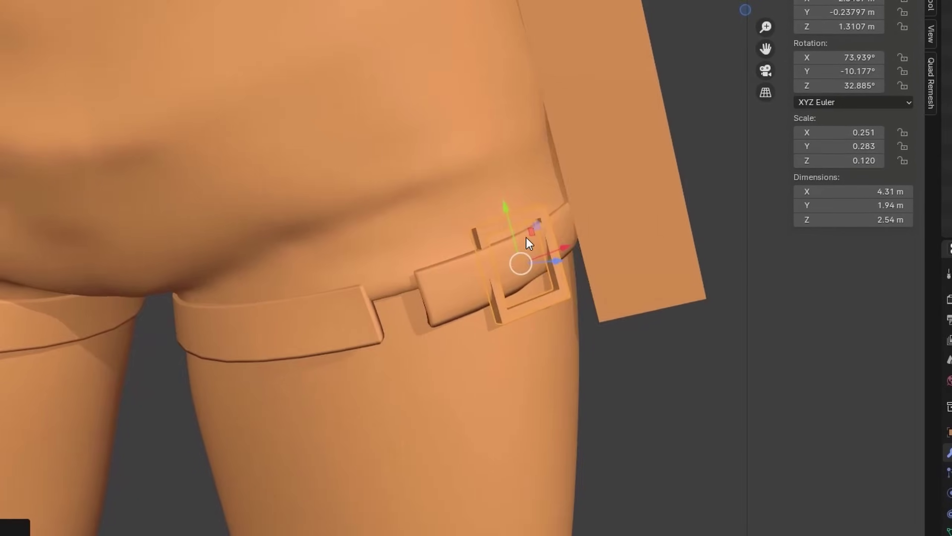
pyautogui.moveTo(526, 237); pyautogui.dragTo(455, 214, button='middle')
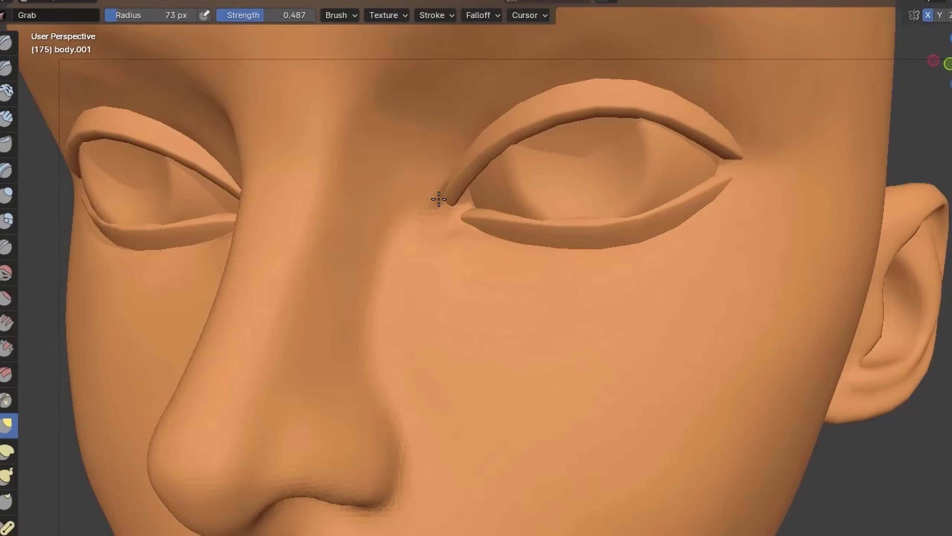
pyautogui.scroll(5, 410, 260)
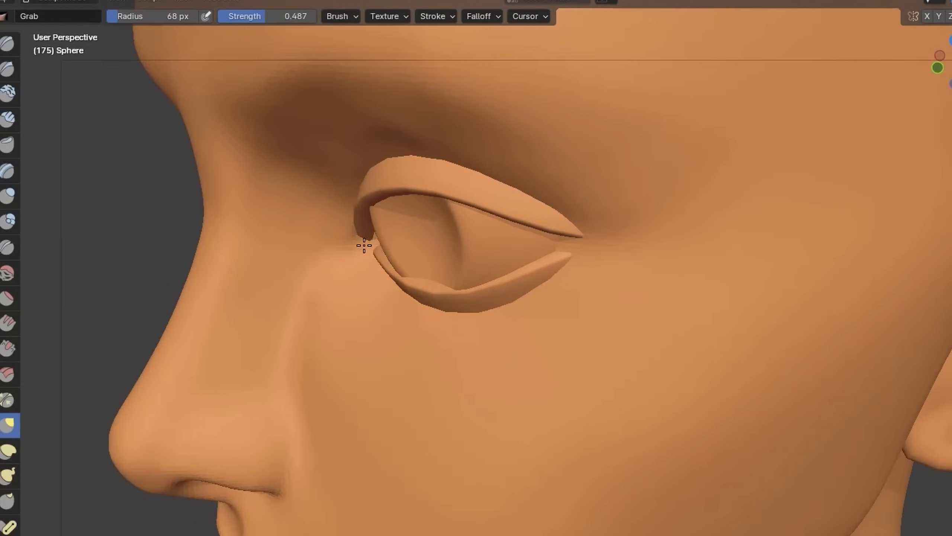
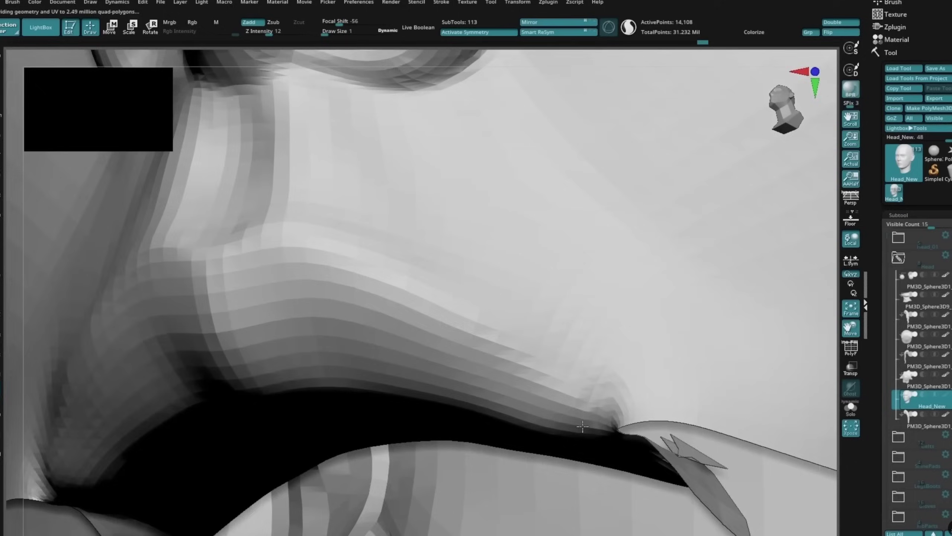
pyautogui.moveTo(583, 426)
pyautogui.mouseDown(button='right')
pyautogui.moveTo(606, 425)
pyautogui.moveTo(593, 425)
pyautogui.mouseUp(button='right')
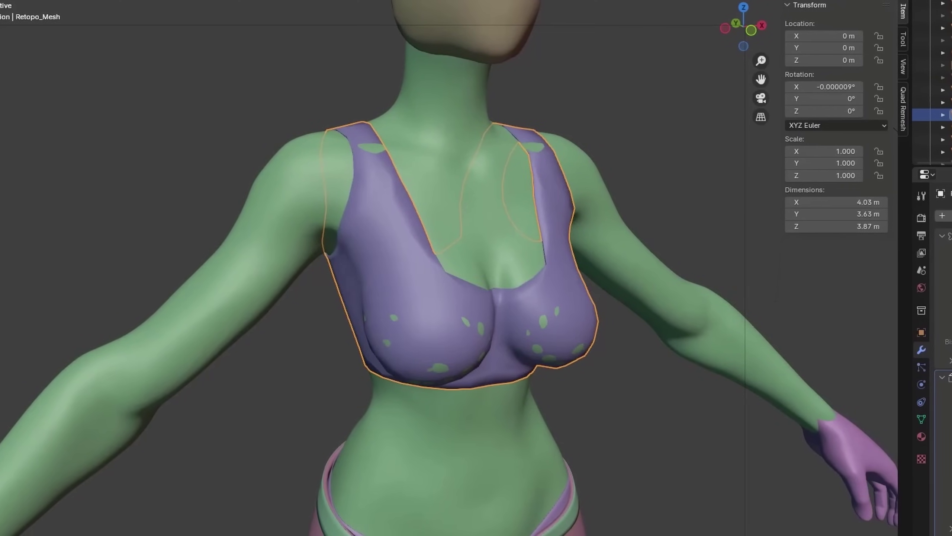
pyautogui.moveTo(728, 397); pyautogui.dragTo(619, 399, button='middle')
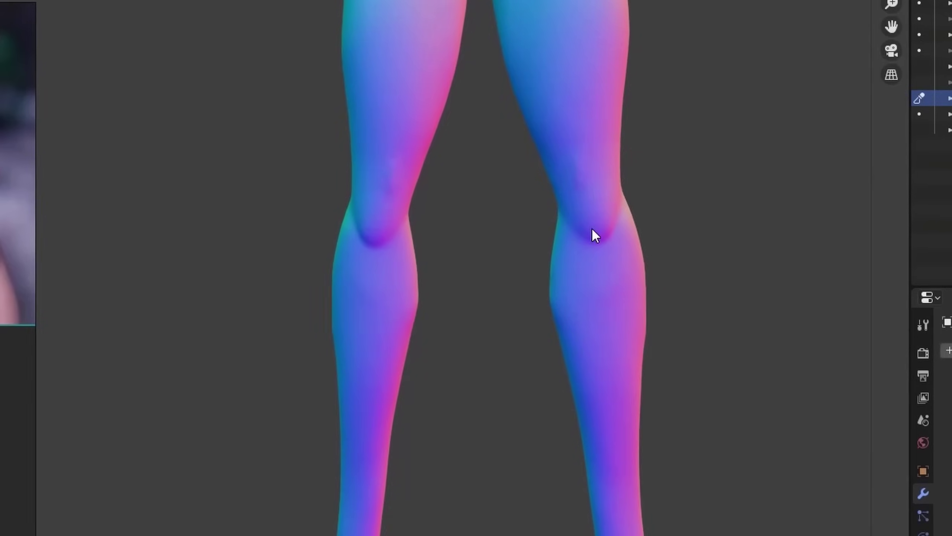
# - Sculpt flatter, more defined kneecap forms on both legs
pyautogui.scroll(3, 656, 138)
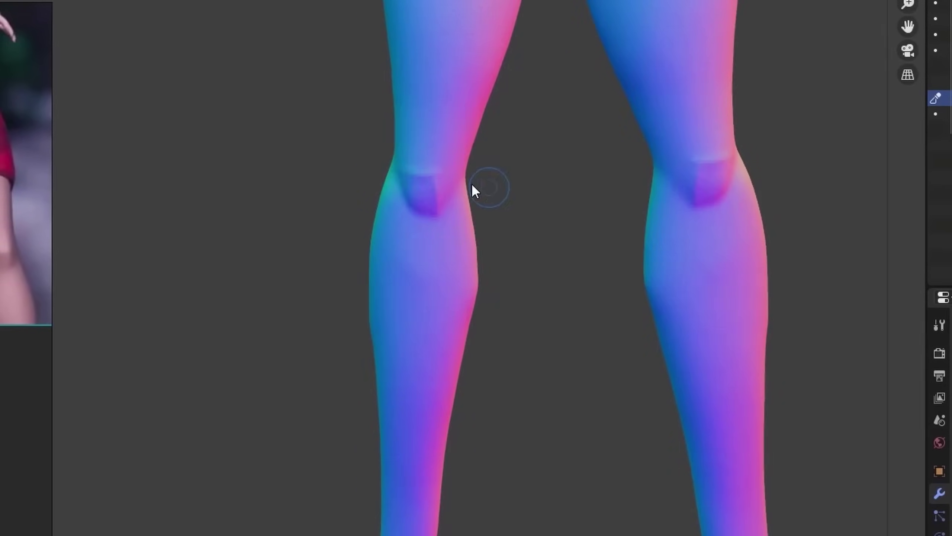
pyautogui.moveTo(422, 190)
pyautogui.mouseDown(button='middle')
pyautogui.moveTo(484, 188)
pyautogui.moveTo(426, 228)
pyautogui.moveTo(339, 209)
pyautogui.moveTo(387, 142)
pyautogui.moveTo(498, 214)
pyautogui.mouseUp(button='middle')
pyautogui.moveTo(479, 275)
pyautogui.mouseDown(button='middle')
pyautogui.moveTo(453, 223)
pyautogui.moveTo(499, 283)
pyautogui.moveTo(704, 288)
pyautogui.moveTo(545, 271)
pyautogui.moveTo(270, 283)
pyautogui.moveTo(479, 358)
pyautogui.moveTo(346, 418)
pyautogui.moveTo(308, 295)
pyautogui.mouseUp(button='middle')
pyautogui.press('g')
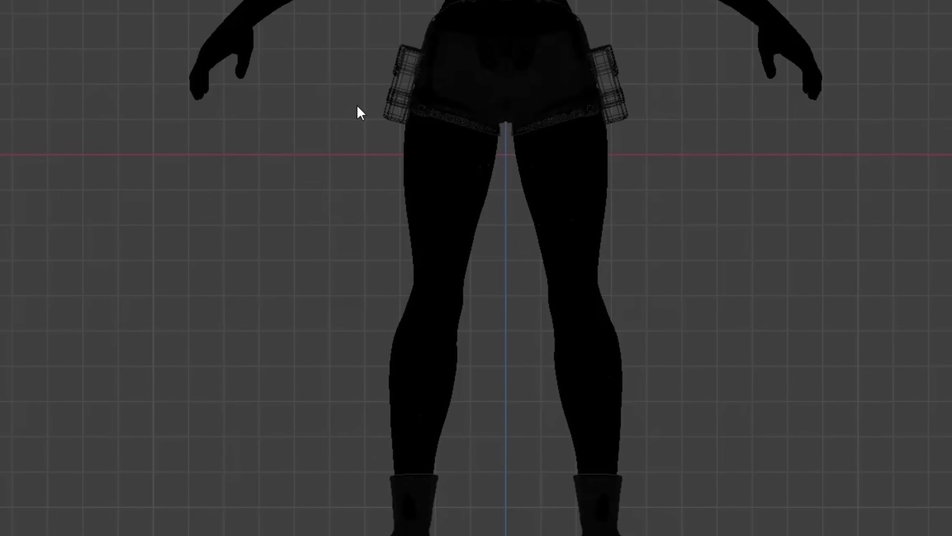
# - Box-select the character mesh's faces from the waist down through both legs in the front view
pyautogui.moveTo(315, 51); pyautogui.dragTo(792, 515)
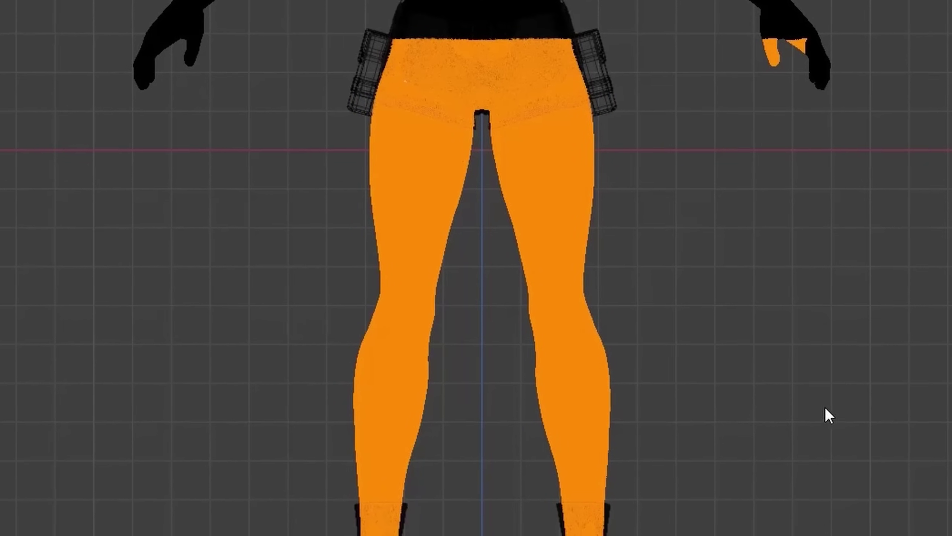
pyautogui.moveTo(691, 35); pyautogui.dragTo(165, 535)
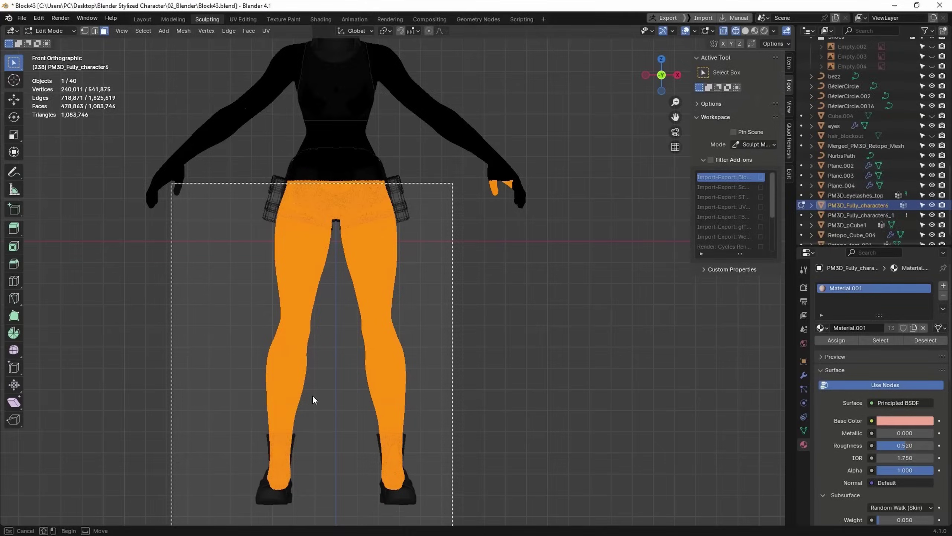
pyautogui.moveTo(313, 397); pyautogui.dragTo(469, 375)
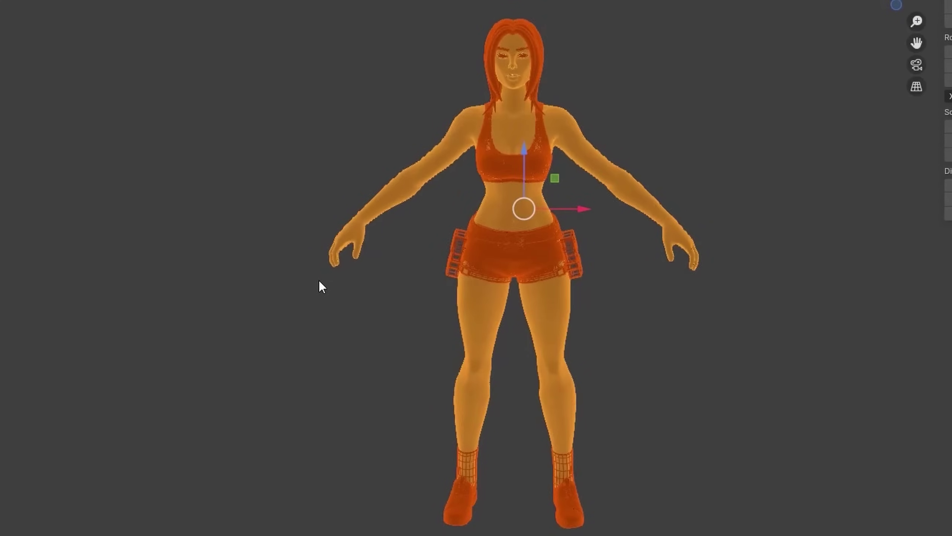
pyautogui.moveTo(318, 280); pyautogui.dragTo(408, 257, button='middle')
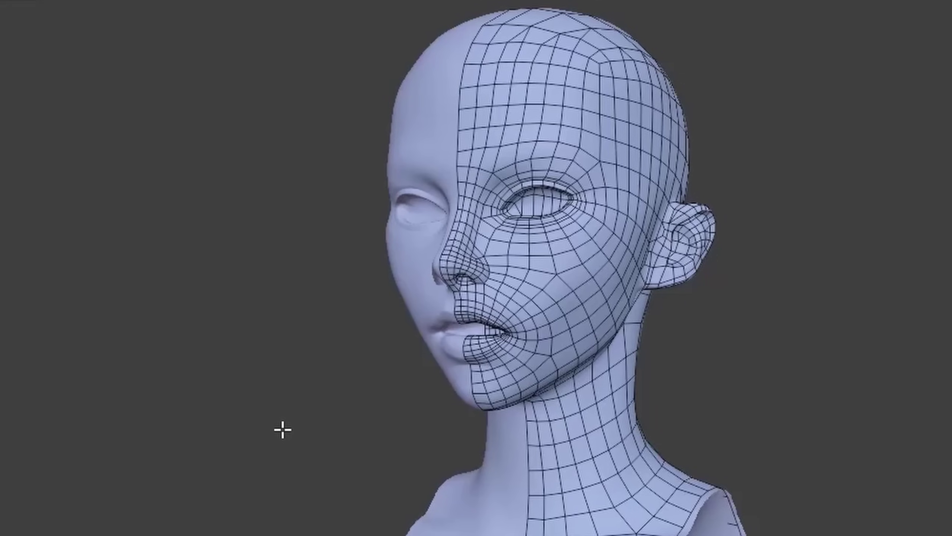
pyautogui.rightClick(249, 437)
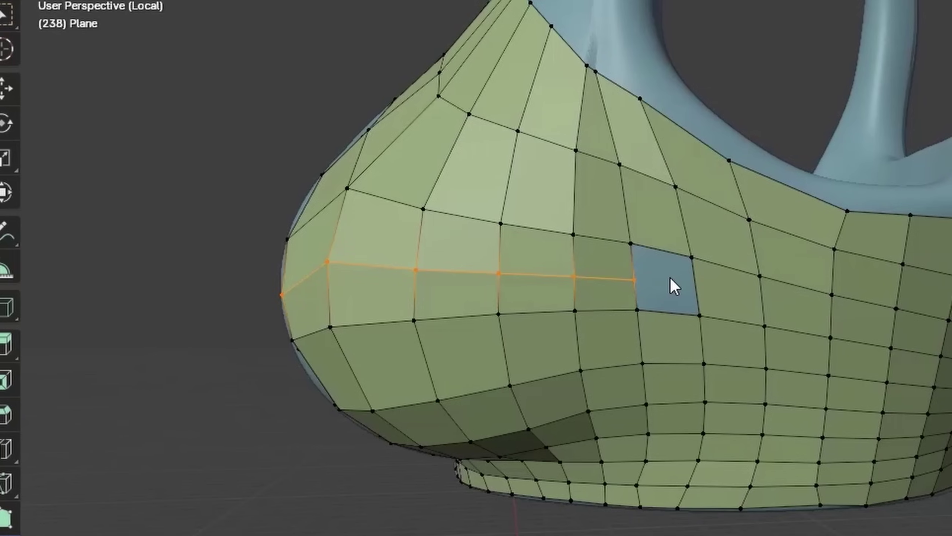
# - Fill the open quad at the end of the selected edge loop on the shoe's retopology mesh and clear the selection
pyautogui.press('c')
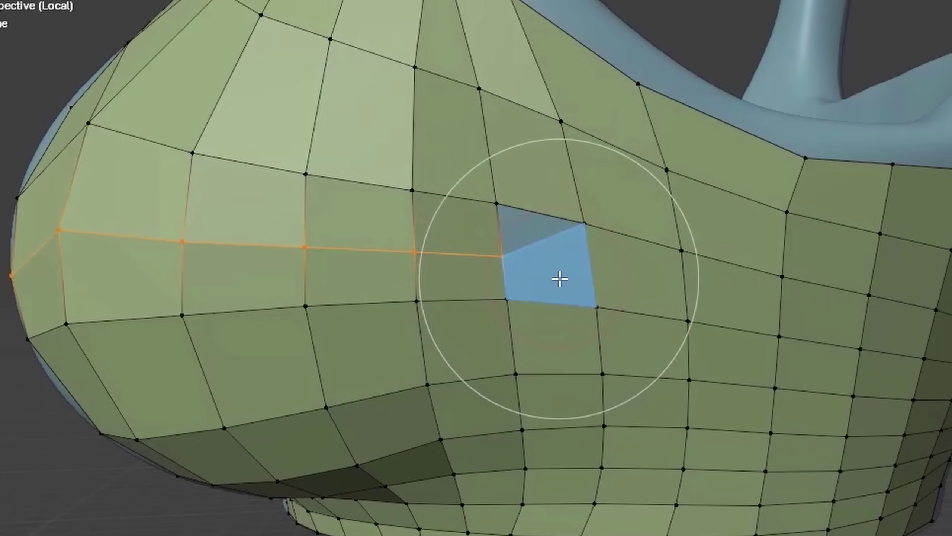
pyautogui.press('f')
pyautogui.press('c')
pyautogui.hotkey('alt', 'a')
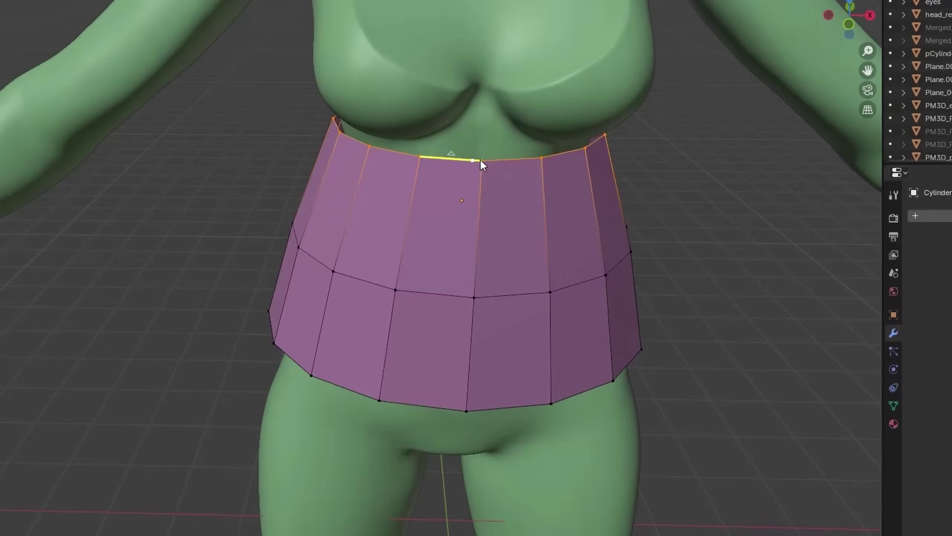
# - Position the upper edge loop of the low-poly waist cylinder just below the breasts
pyautogui.click(523, 147)
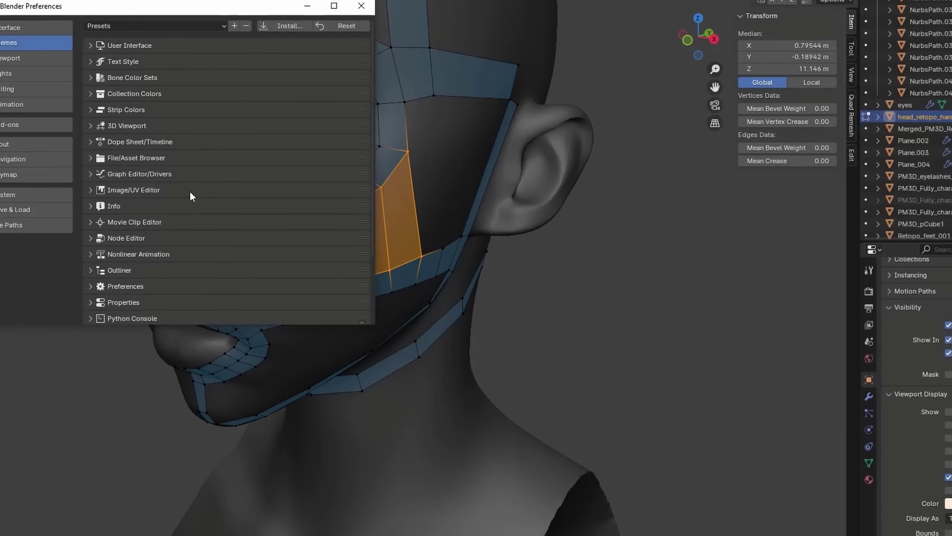
# - Look through the 3D Viewport theme colors down to the Face and Face Selection settings
pyautogui.click(127, 125)
pyautogui.scroll(-10, 193, 244)
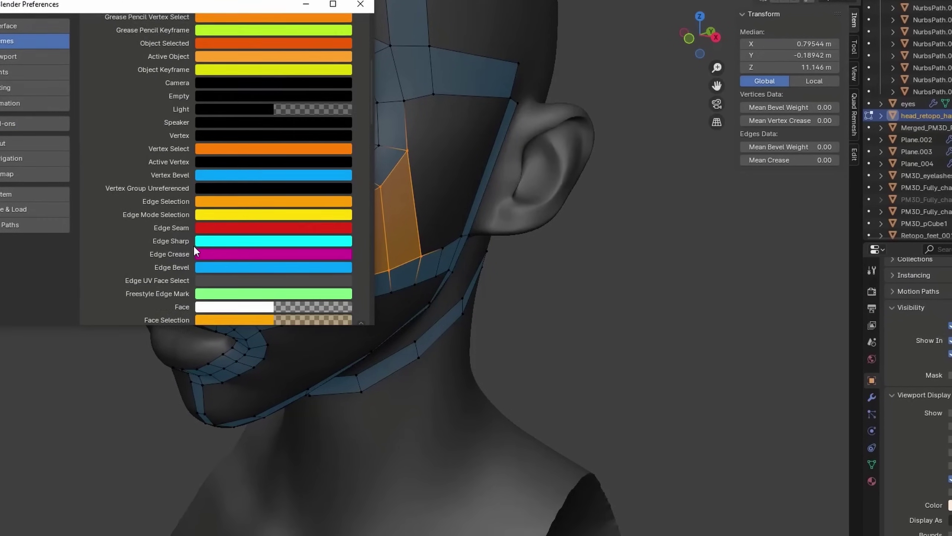
pyautogui.scroll(-3, 193, 245)
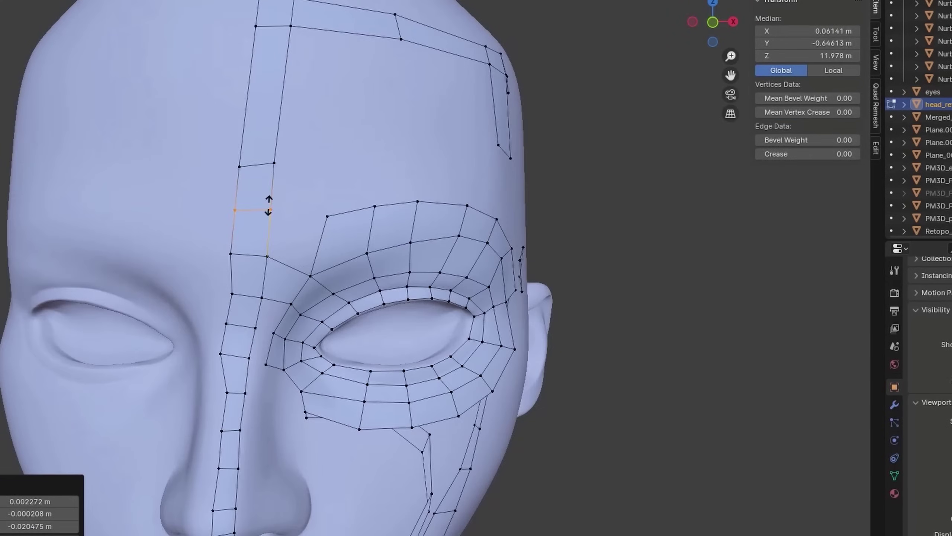
# - Extend the face retopology beside the inner eye and connect its facing edges to the nose-bridge strip
pyautogui.rightClick(298, 230)
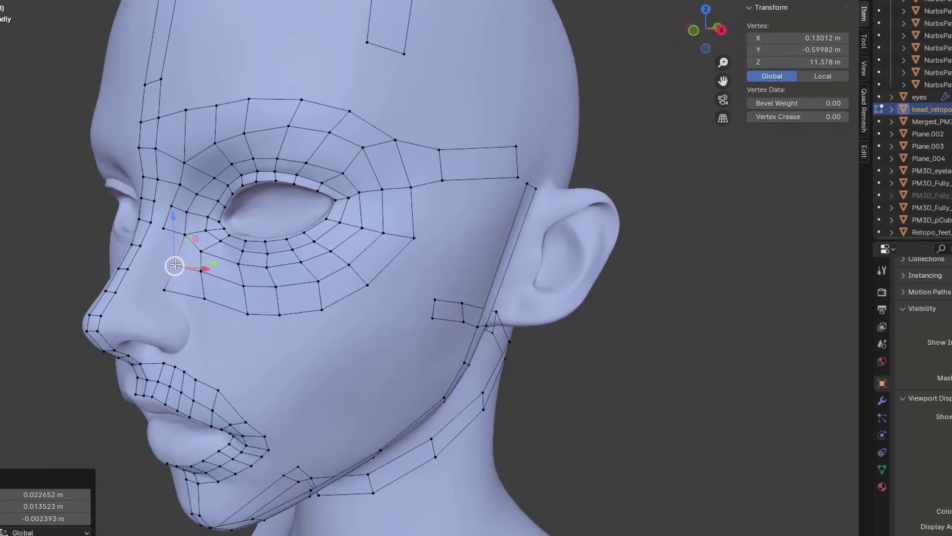
pyautogui.rightClick(236, 244)
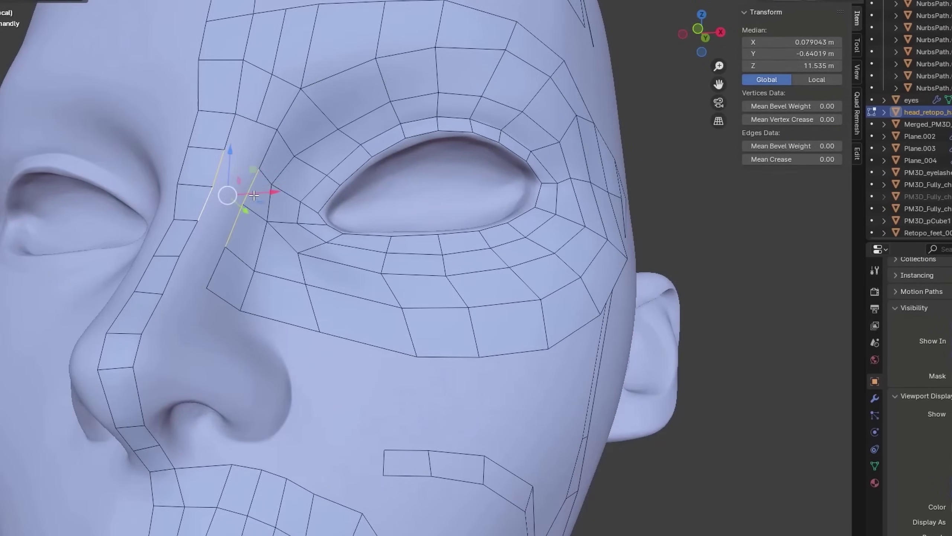
pyautogui.rightClick(208, 222)
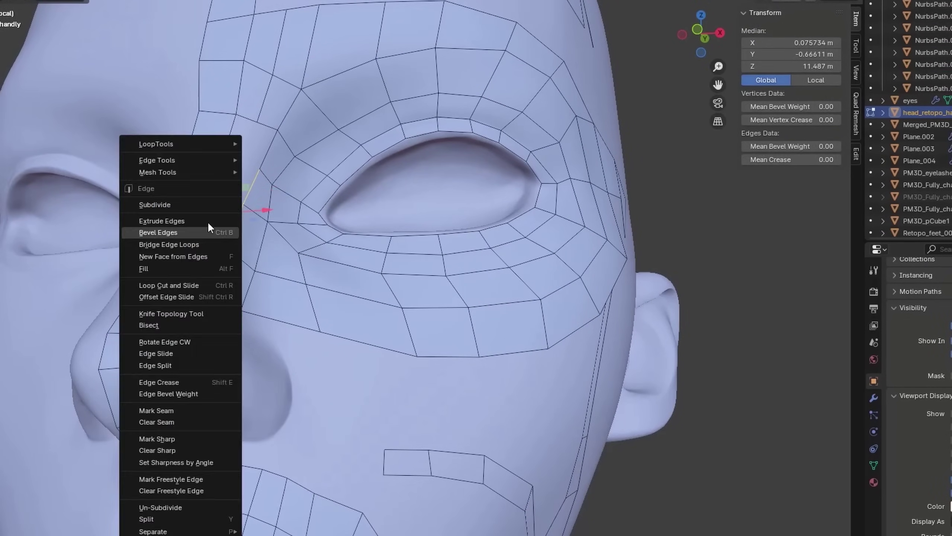
pyautogui.click(208, 222)
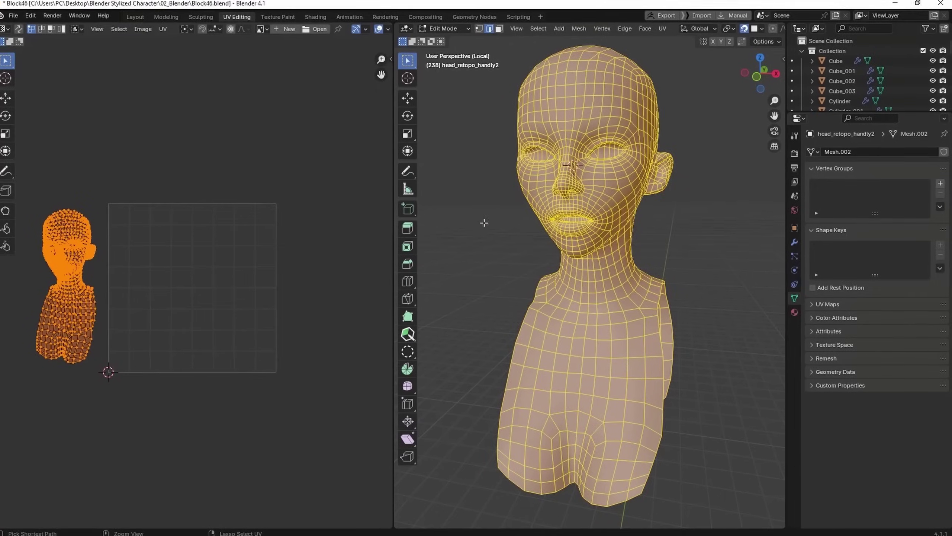
# - Deselect the whole head retopology mesh and select the edge loop at the inner corner of the eye opening
pyautogui.moveTo(485, 221); pyautogui.dragTo(561, 201, button='middle')
pyautogui.hotkey('alt', 'a')
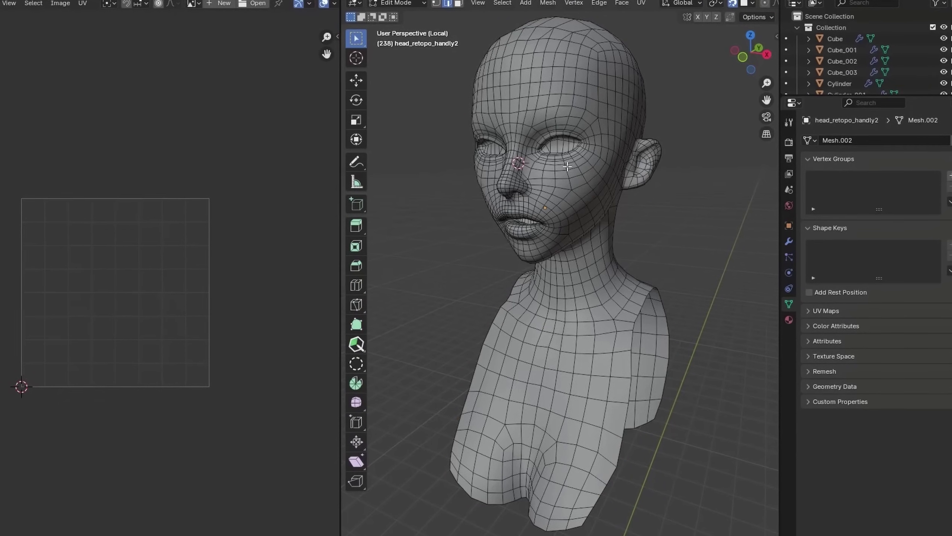
pyautogui.moveTo(618, 179); pyautogui.dragTo(562, 188, button='middle')
pyautogui.scroll(5, 544, 195)
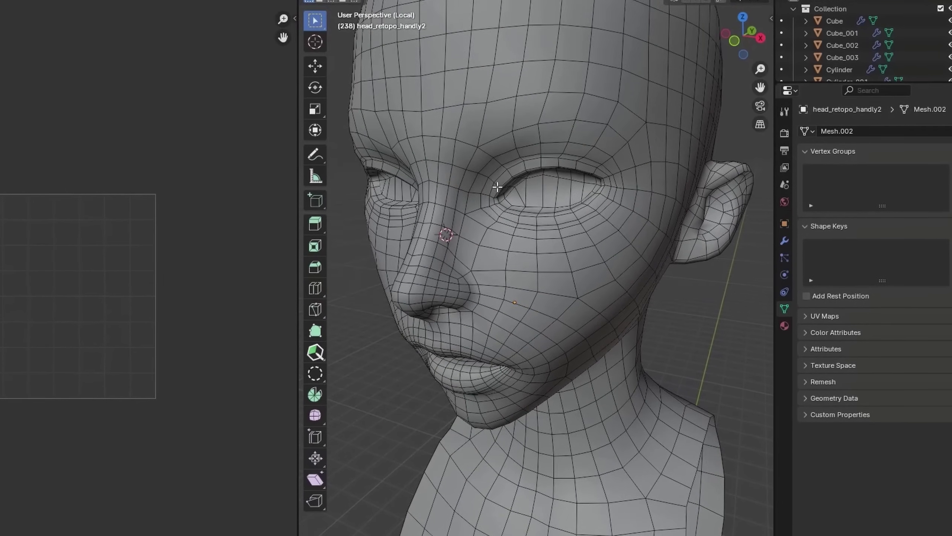
pyautogui.keyDown('alt'); pyautogui.click(493, 203); pyautogui.keyUp('alt')
pyautogui.moveTo(494, 202); pyautogui.dragTo(558, 213, button='middle')
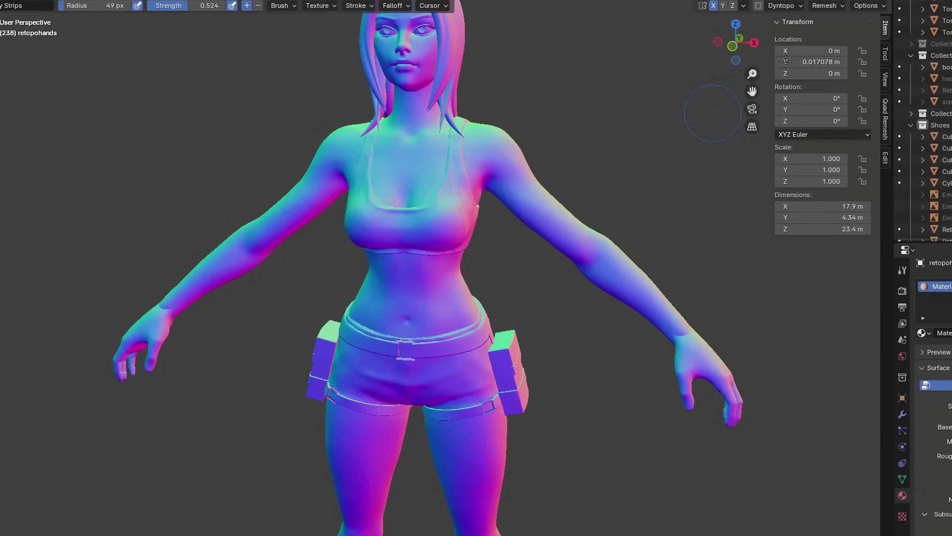
# - Open the voxel remesh settings for the character's body mesh
pyautogui.click(821, 6)
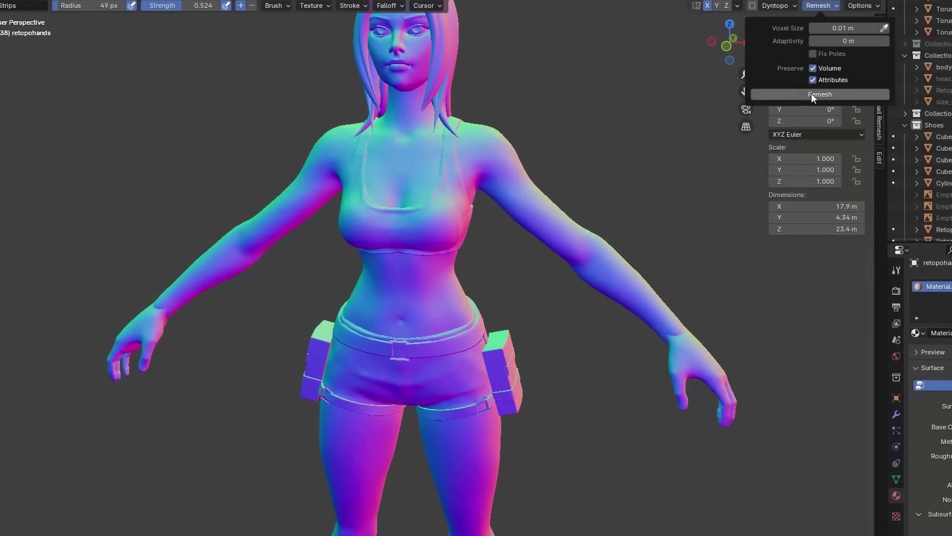
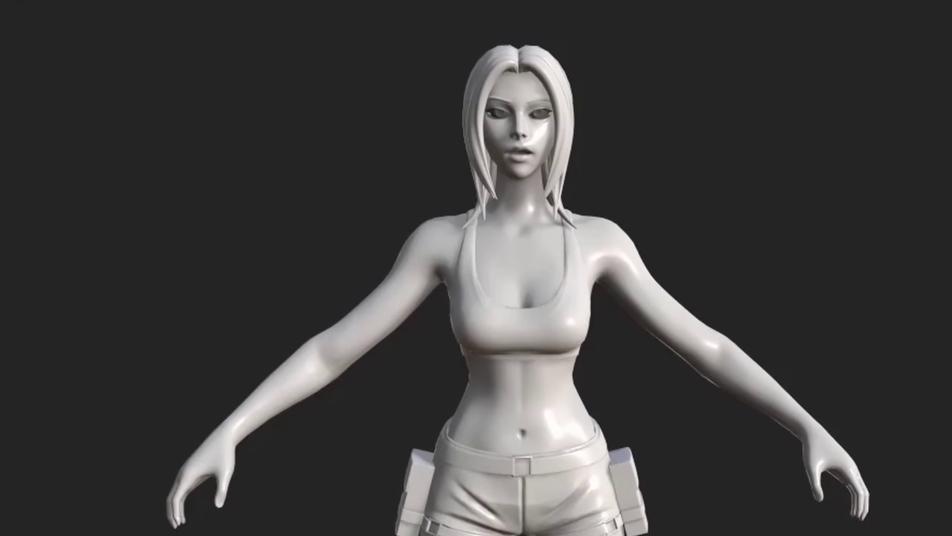
pyautogui.keyDown('alt'); pyautogui.moveTo(860, 279); pyautogui.dragTo(716, 390); pyautogui.keyUp('alt')
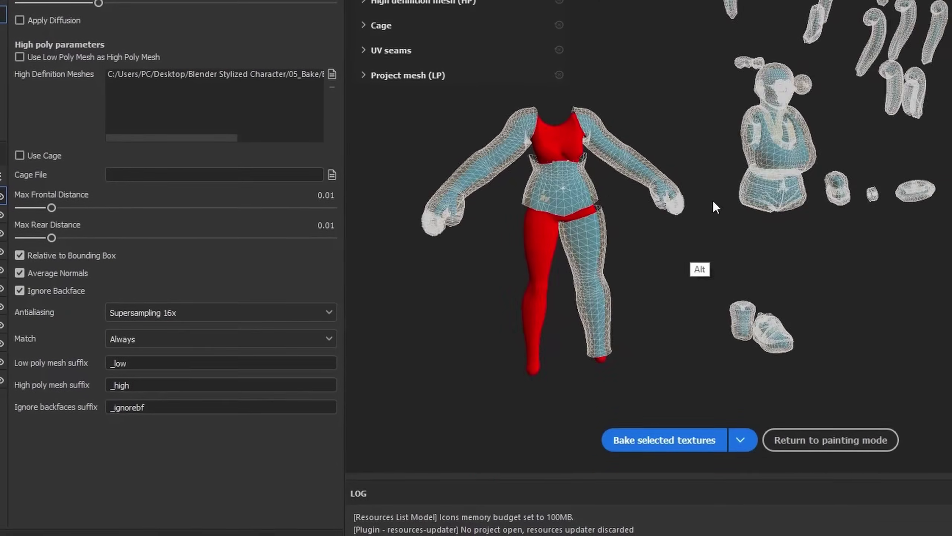
pyautogui.moveTo(713, 200)
pyautogui.keyDown('alt'); pyautogui.mouseDown(button='right')
pyautogui.moveTo(426, 199)
pyautogui.moveTo(697, 129)
pyautogui.moveTo(650, 150)
pyautogui.moveTo(675, 244)
pyautogui.mouseUp(button='right'); pyautogui.keyUp('alt')
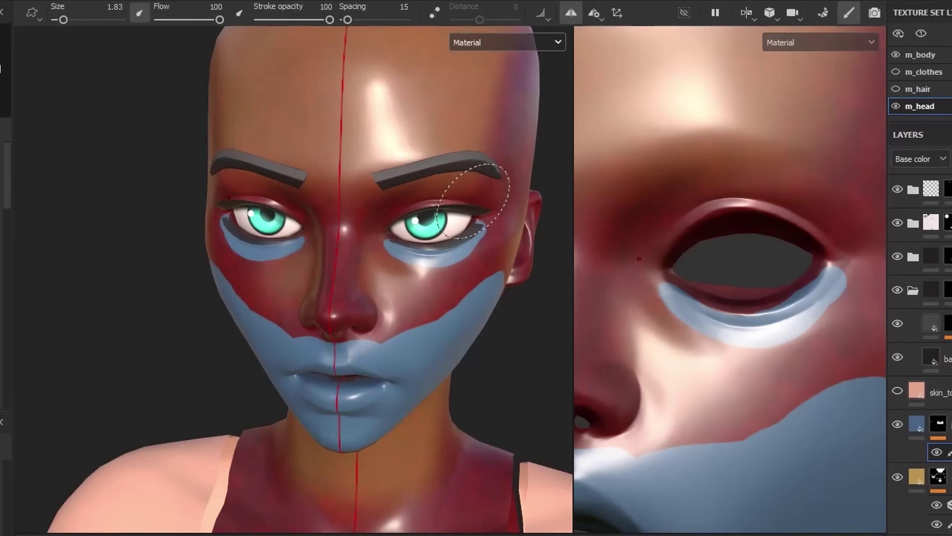
# - Paint the blue color zone around the eye in the head texture's layer mask
pyautogui.moveTo(674, 300)
pyautogui.mouseDown()
pyautogui.moveTo(819, 170)
pyautogui.moveTo(713, 160)
pyautogui.moveTo(723, 213)
pyautogui.mouseUp()
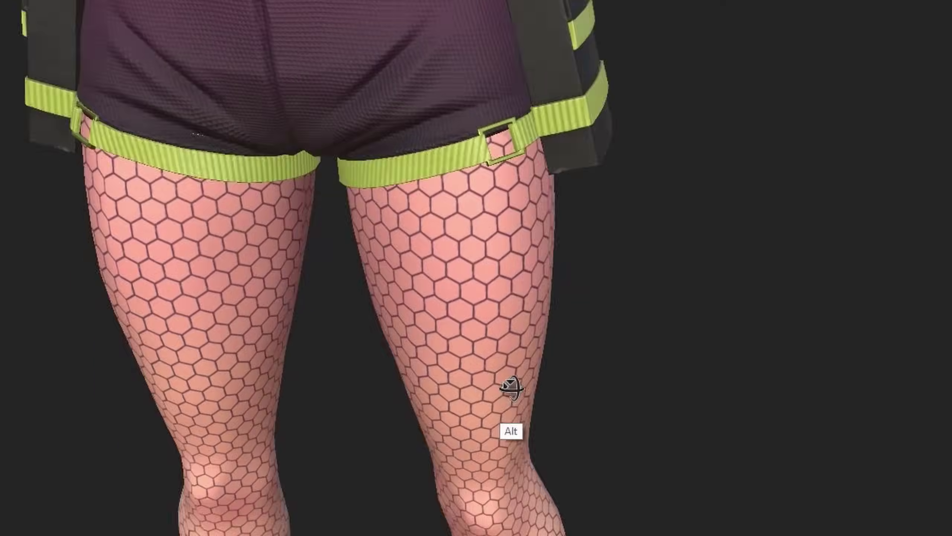
# - Inspect the textured character's honeycomb stockings, shorts and top from close-up and from a distance
pyautogui.moveTo(511, 389)
pyautogui.keyDown('alt'); pyautogui.mouseDown()
pyautogui.moveTo(481, 329)
pyautogui.moveTo(624, 345)
pyautogui.mouseUp(); pyautogui.keyUp('alt')
pyautogui.scroll(-3, 625, 345)
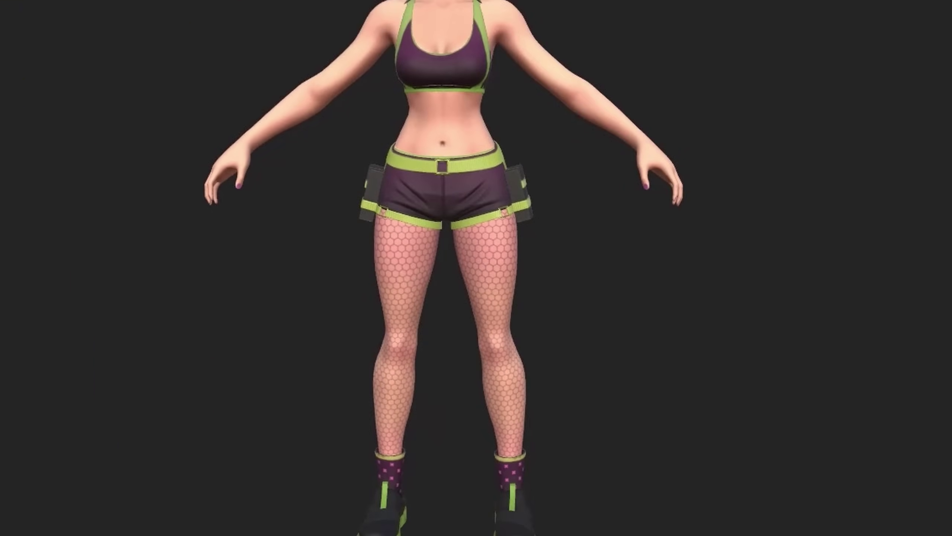
pyautogui.scroll(-3, 466, 370)
pyautogui.scroll(3, 466, 370)
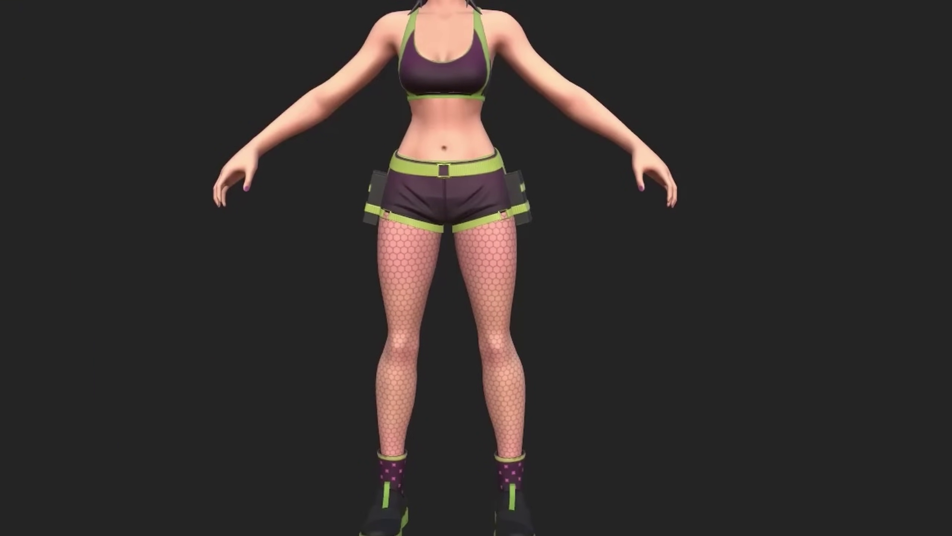
pyautogui.click(95, 180)
pyautogui.keyDown('alt'); pyautogui.moveTo(712, 405); pyautogui.dragTo(735, 406); pyautogui.keyUp('alt')
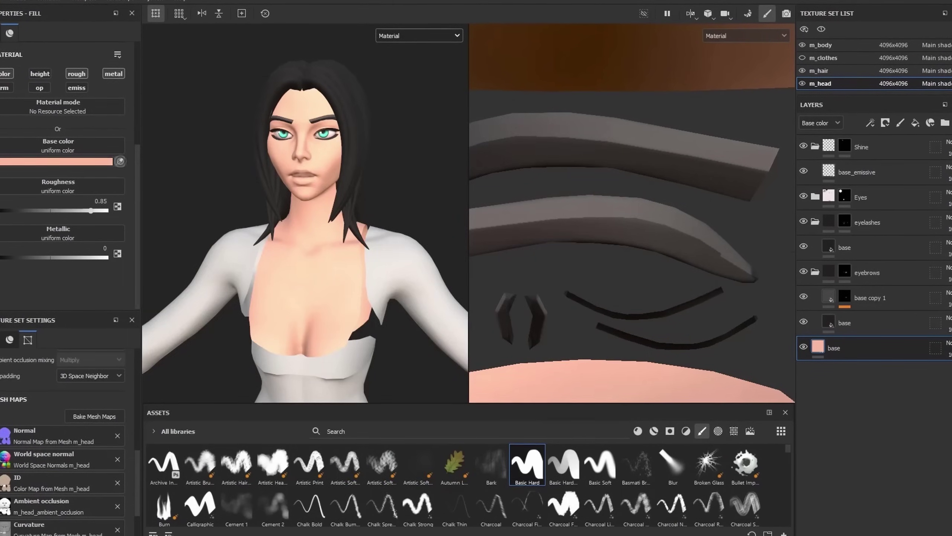
# - Adjust the base color of the head's skin fill layer and show only the 3D view
pyautogui.click(111, 163)
pyautogui.click(70, 191)
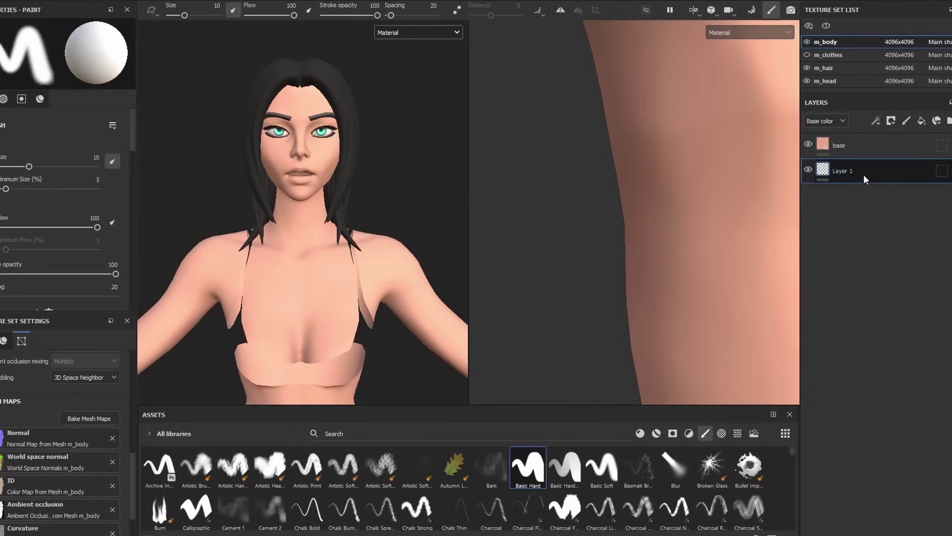
pyautogui.press('F2')
pyautogui.keyDown('alt'); pyautogui.moveTo(419, 198); pyautogui.dragTo(716, 259, button='right'); pyautogui.keyUp('alt')
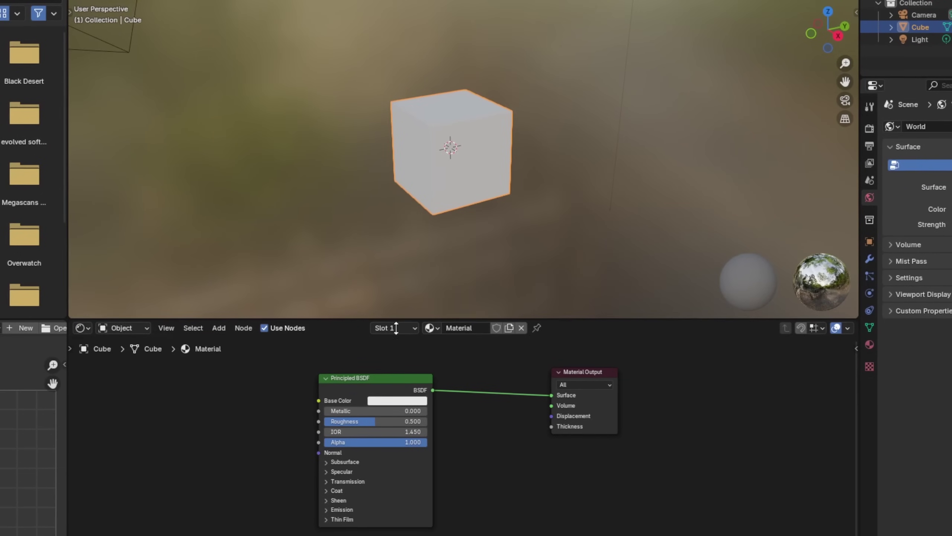
# - Switch to Blender, move the Principled BSDF node closer to the Material Output and add a Noise Texture node
pyautogui.moveTo(382, 372); pyautogui.dragTo(451, 372)
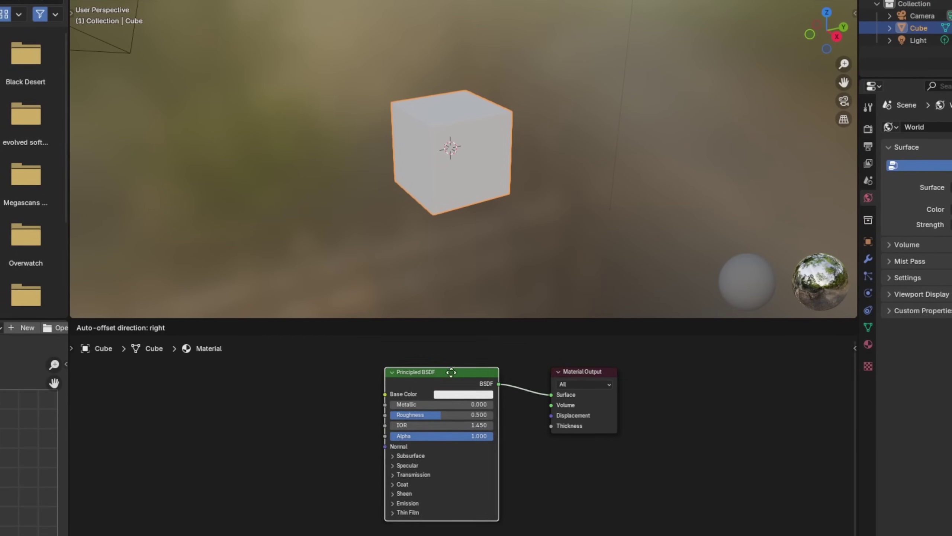
pyautogui.rightClick(284, 413)
pyautogui.press('Escape')
pyautogui.hotkey('shift', 'a')
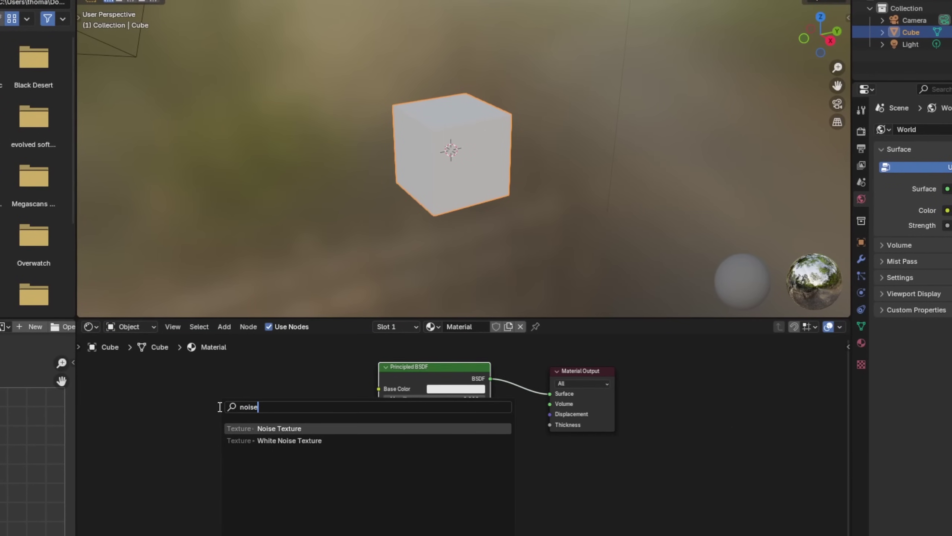
pyautogui.click(267, 429)
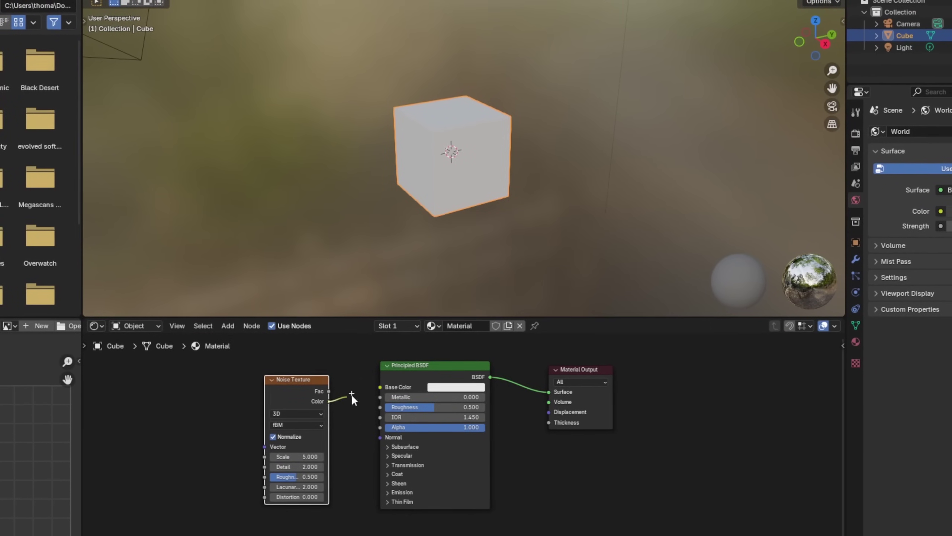
# - Connect the Noise Texture's Color output to the shader's Base Color and increase the noise scale
pyautogui.rightClick(259, 460)
pyautogui.press('Escape')
pyautogui.scroll(3, 428, 463)
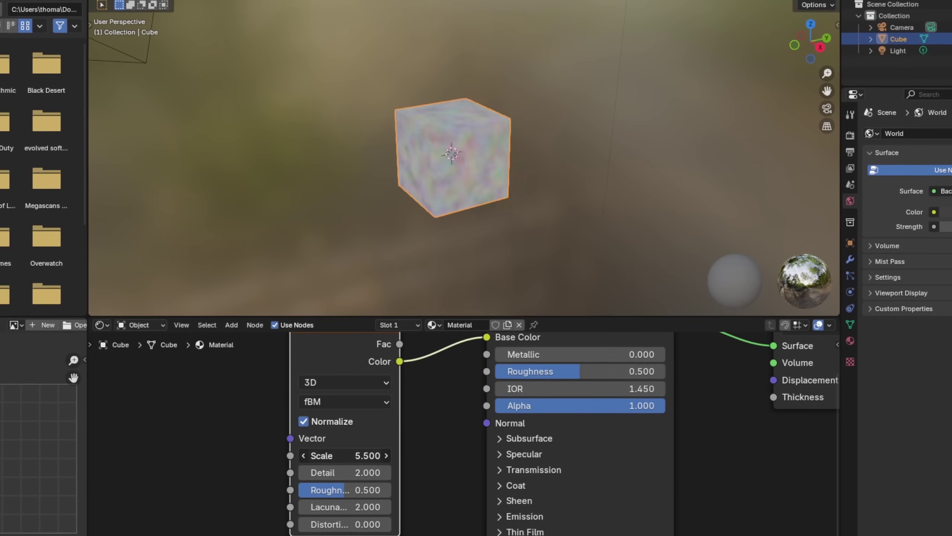
pyautogui.click(304, 454)
pyautogui.scroll(3, 482, 150)
pyautogui.scroll(2, 482, 150)
pyautogui.moveTo(371, 455); pyautogui.dragTo(413, 455)
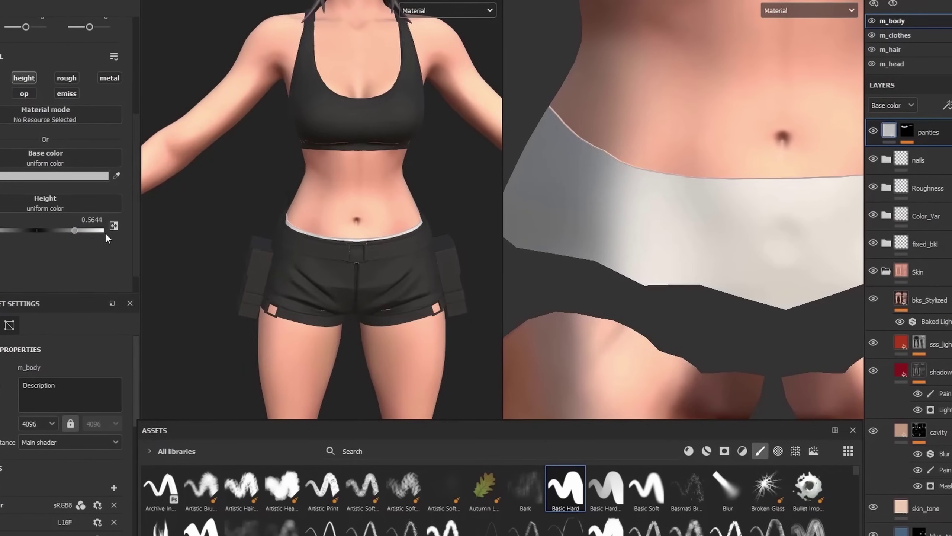
# - In Substance Painter, set the panties layer's height to 0.5 and sample its base color from the black top
pyautogui.click(116, 176)
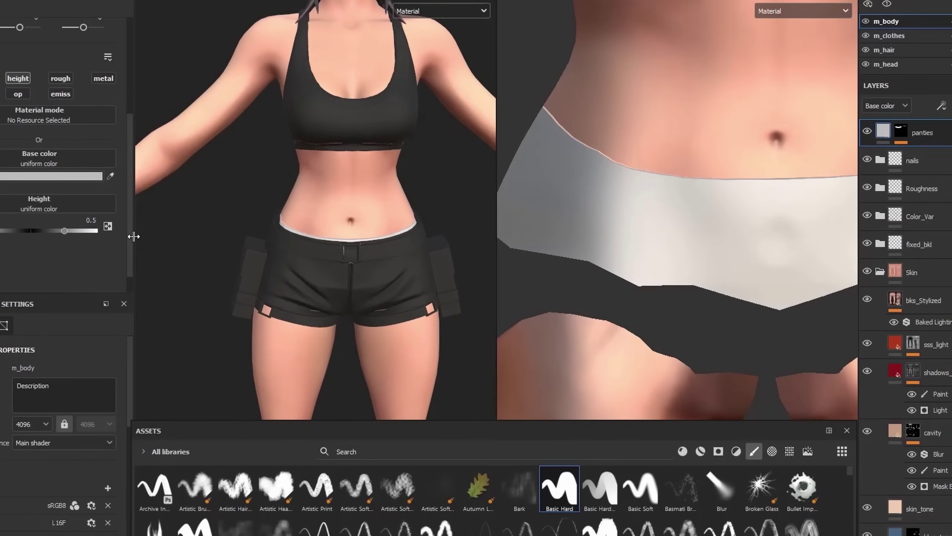
pyautogui.click(313, 98)
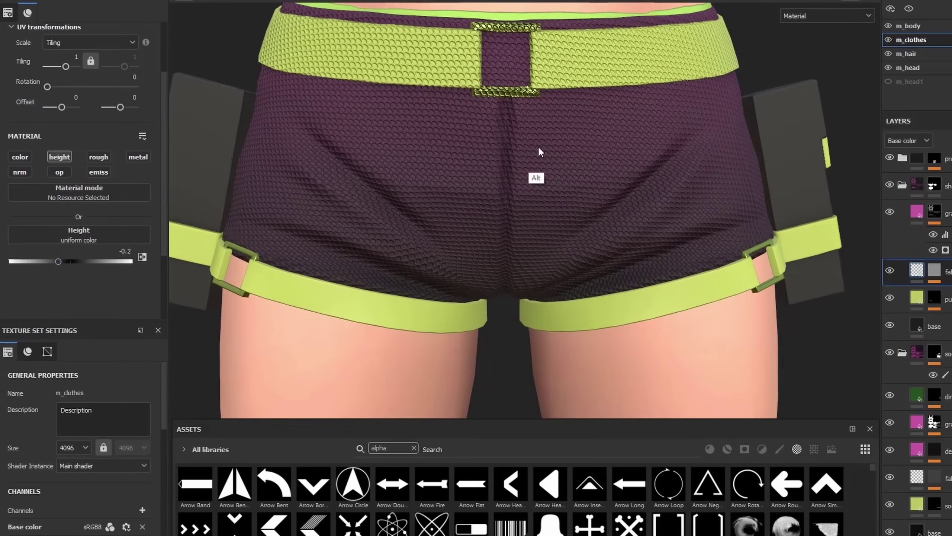
# - Clear the fabric pattern from the belt loops beside the shorts' buckle using Polygon Fill on the fabric layer's mask in the combined 3D and 2D view
pyautogui.keyDown('alt'); pyautogui.moveTo(615, 255); pyautogui.dragTo(615, 235); pyautogui.keyUp('alt')
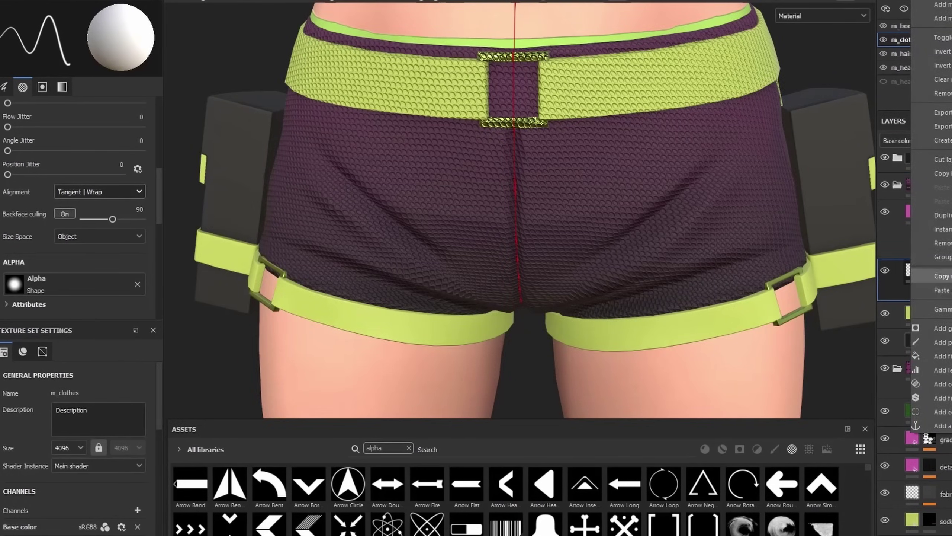
pyautogui.rightClick(914, 270)
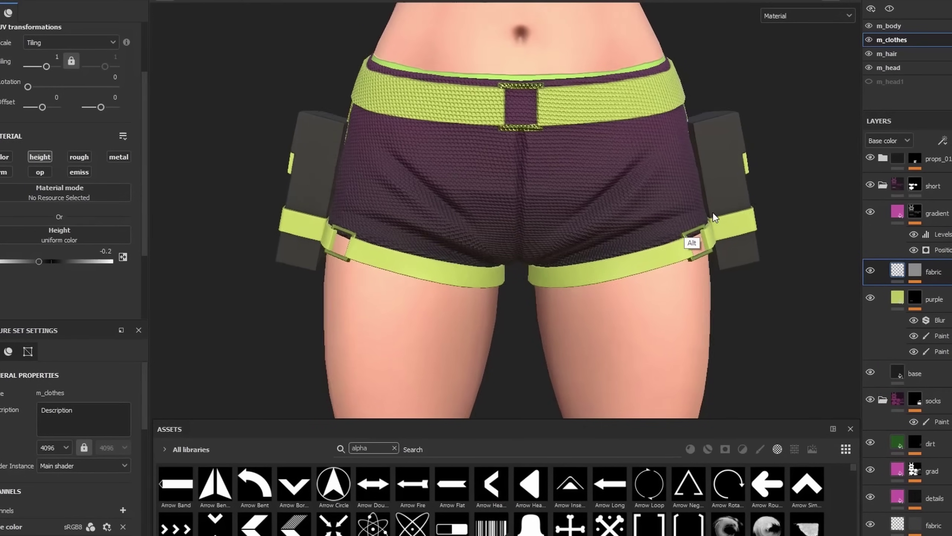
pyautogui.press('4')
pyautogui.press('F1')
pyautogui.scroll(5, 704, 196)
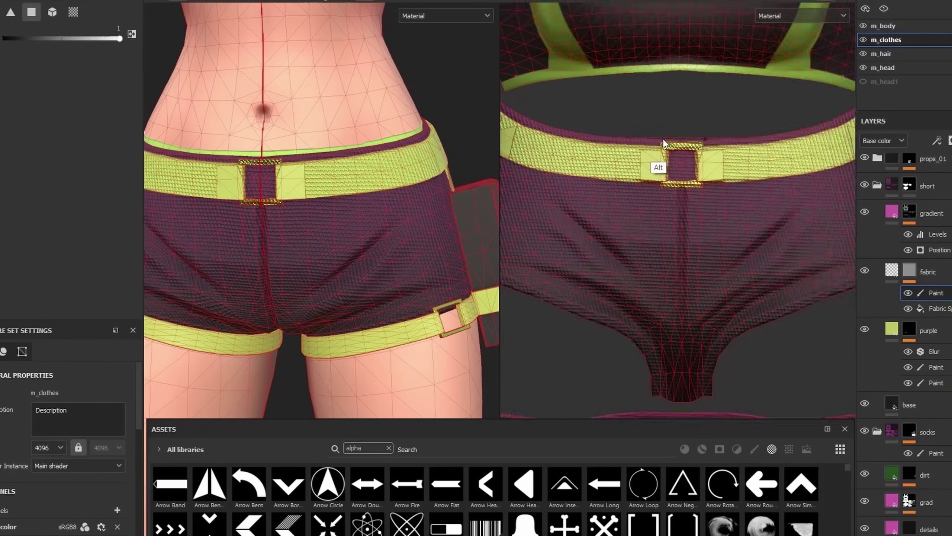
pyautogui.scroll(6, 663, 139)
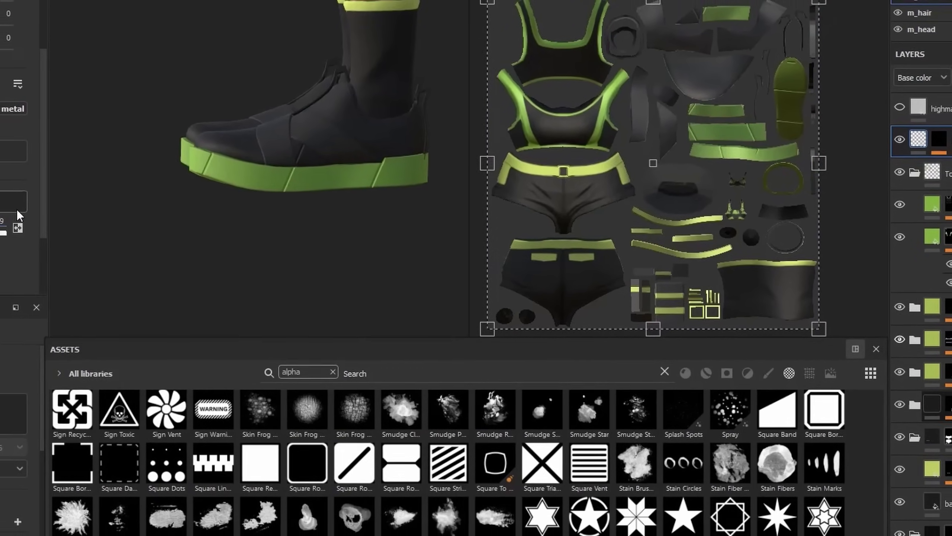
pyautogui.keyDown('alt'); pyautogui.moveTo(329, 165); pyautogui.dragTo(420, 232); pyautogui.keyUp('alt')
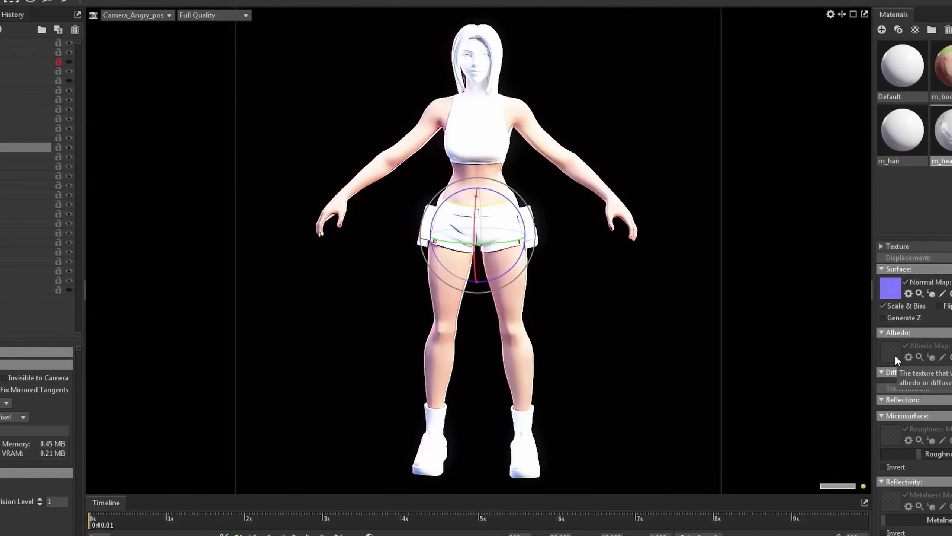
# - Switch to Marmoset Toolbag and open the albedo map selection for the head material
pyautogui.click(896, 360)
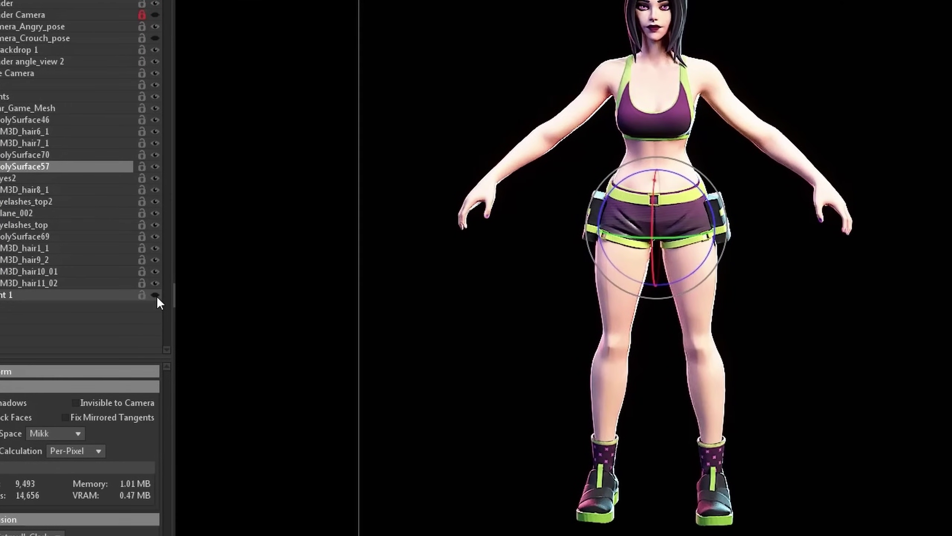
# - Select the scene's Render object and look through its ray-tracing settings
pyautogui.click(108, 189)
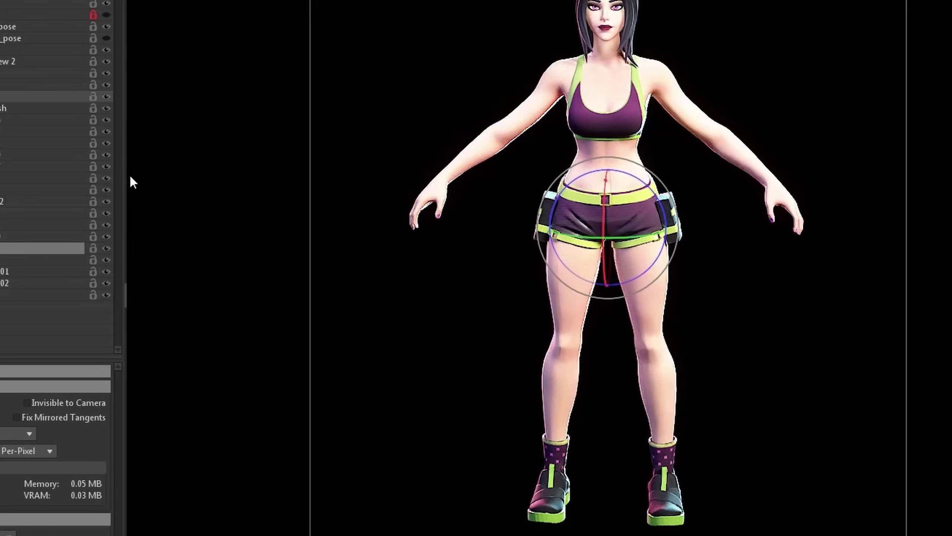
pyautogui.click(32, 4)
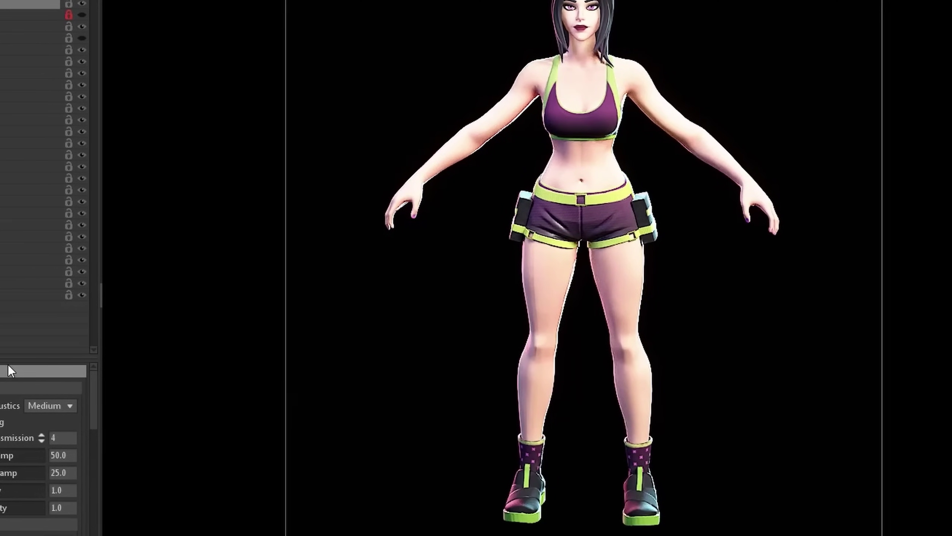
pyautogui.moveTo(8, 363); pyautogui.dragTo(8, 316)
pyautogui.scroll(-5, 30, 412)
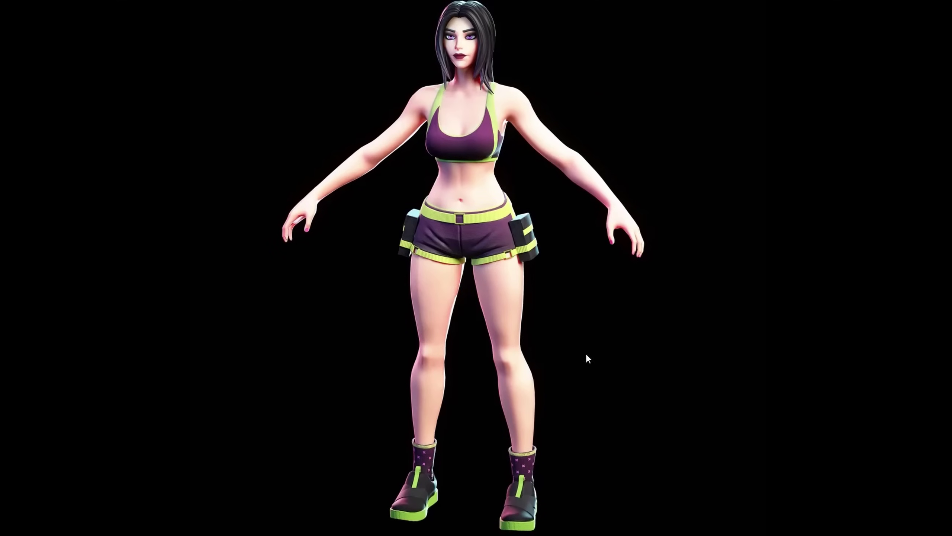
pyautogui.scroll(5, 464, 114)
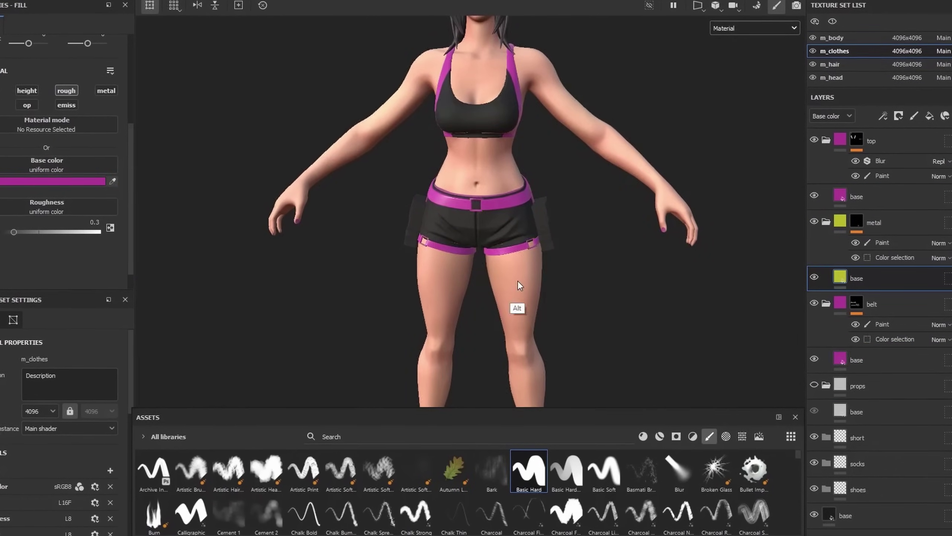
pyautogui.keyDown('alt'); pyautogui.moveTo(519, 285); pyautogui.dragTo(439, 308); pyautogui.keyUp('alt')
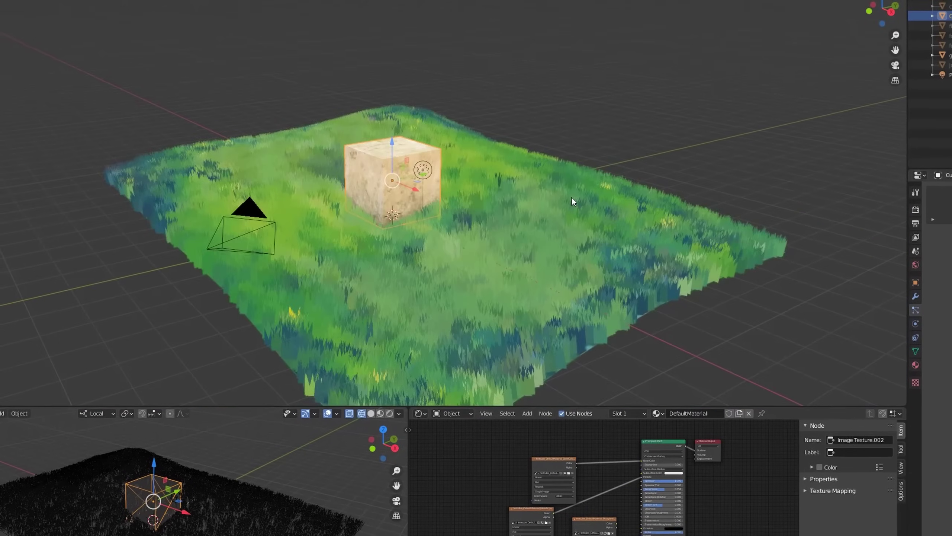
pyautogui.moveTo(526, 239); pyautogui.dragTo(645, 177, button='middle')
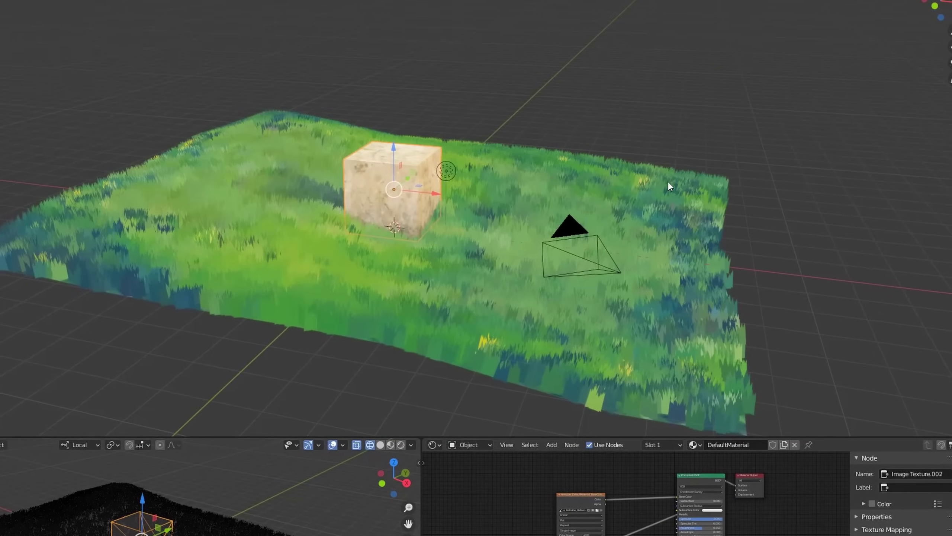
pyautogui.scroll(5, 477, 135)
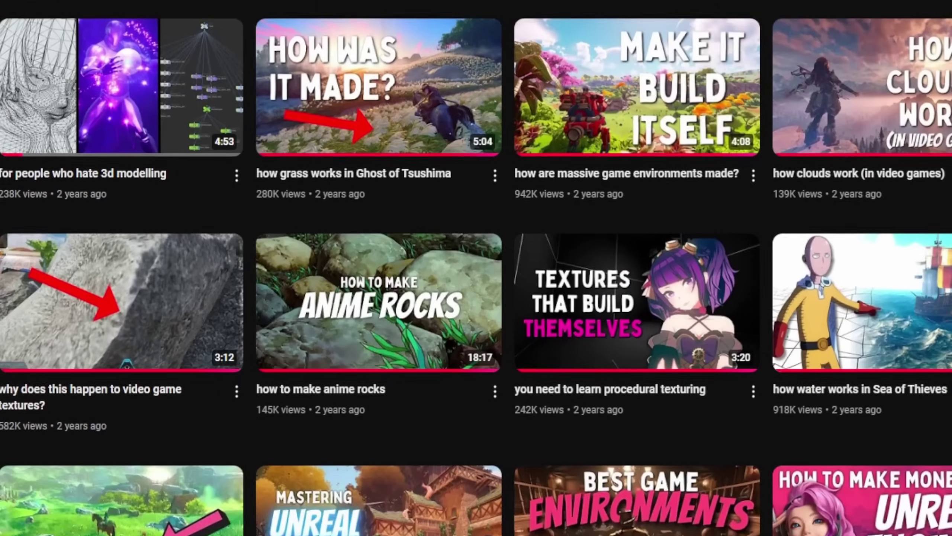
# - Browse the YouTube channel's game-art videos and the featured 3D courses on the website
pyautogui.scroll(-15, 476, 268)
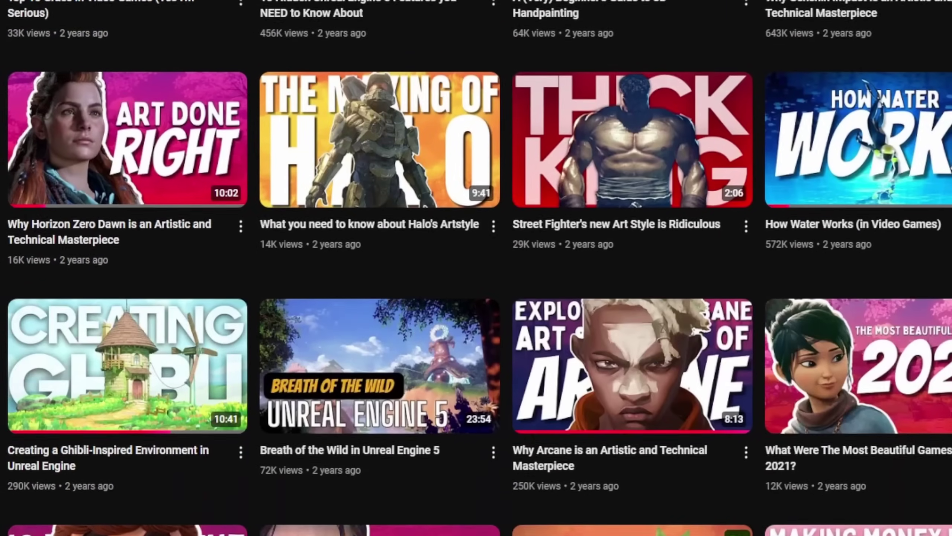
pyautogui.scroll(-20, 476, 268)
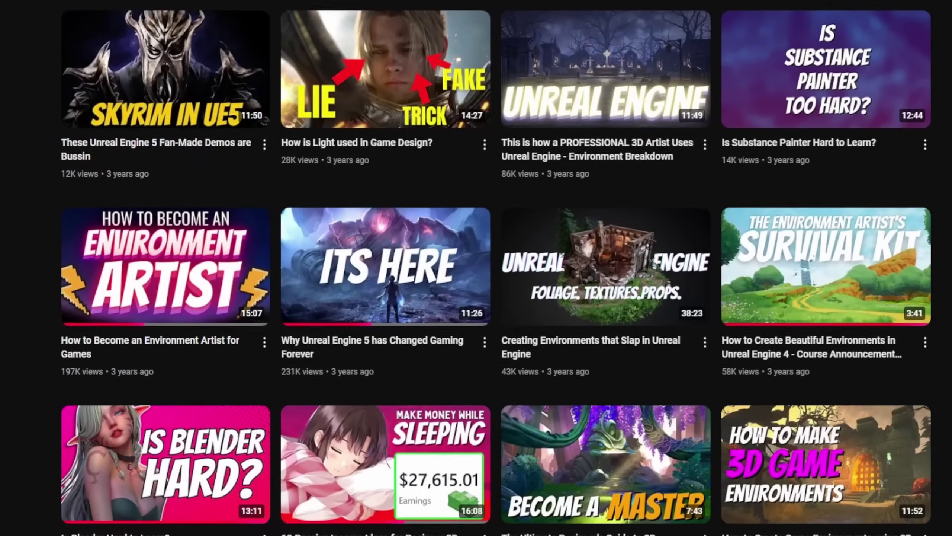
pyautogui.scroll(-18, 476, 268)
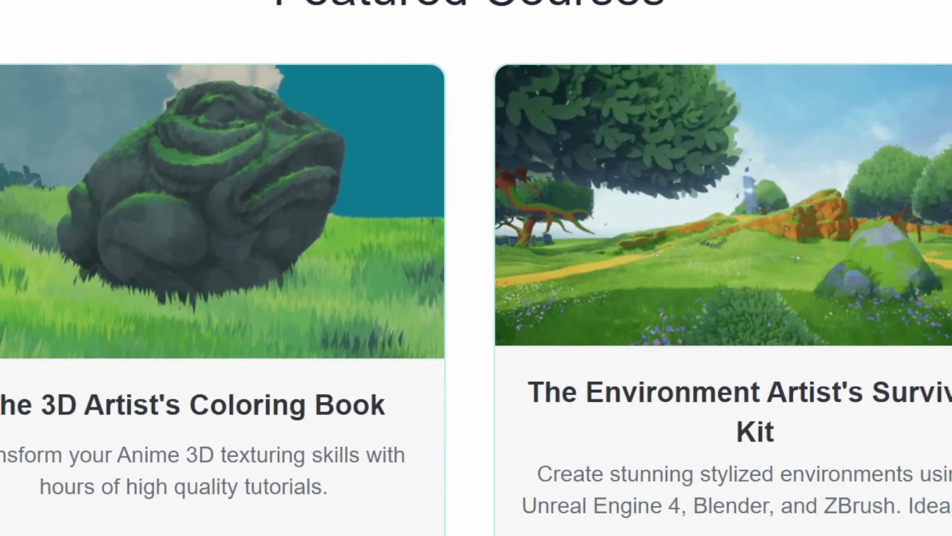
pyautogui.scroll(-5, 477, 268)
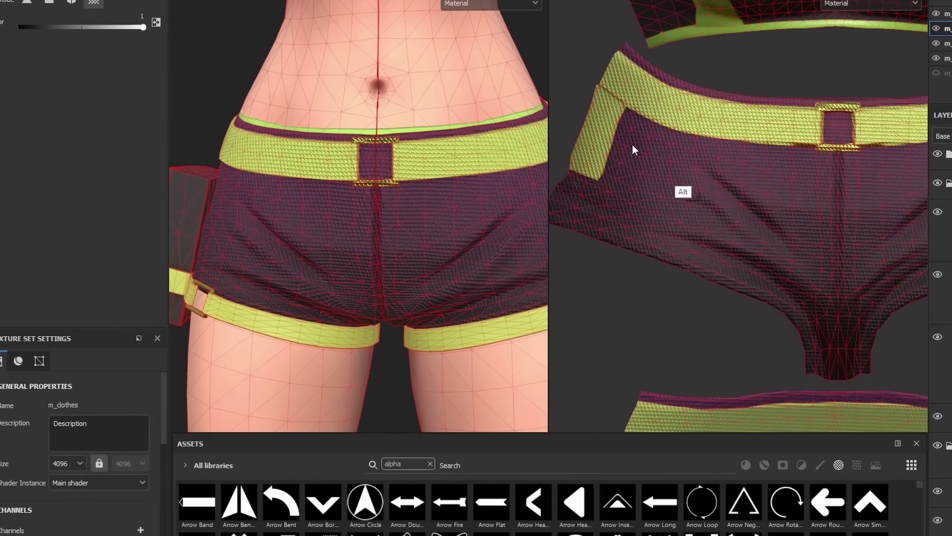
# - Switch to Substance Painter and remove the fabric pattern from the belt loops and the buckle's upper bar in the fabric layer's mask
pyautogui.scroll(6, 633, 150)
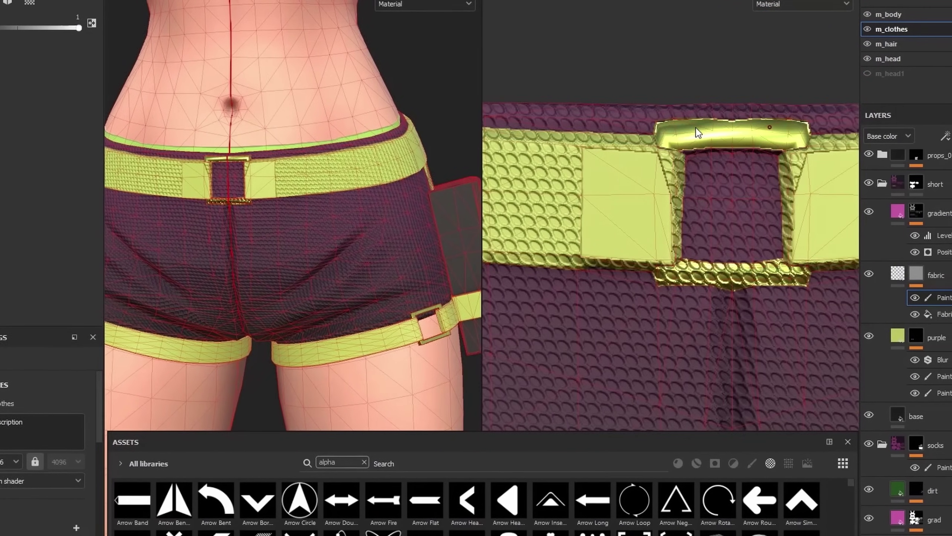
pyautogui.moveTo(696, 132); pyautogui.dragTo(601, 131, button='middle')
pyautogui.moveTo(534, 126); pyautogui.dragTo(450, 313, button='middle')
pyautogui.scroll(-4, 450, 312)
pyautogui.moveTo(494, 198); pyautogui.dragTo(468, 213, button='middle')
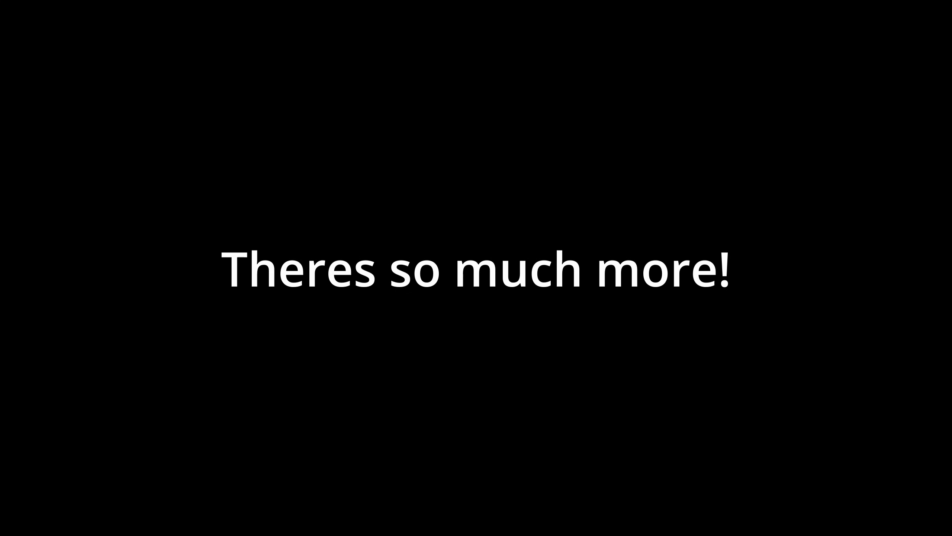